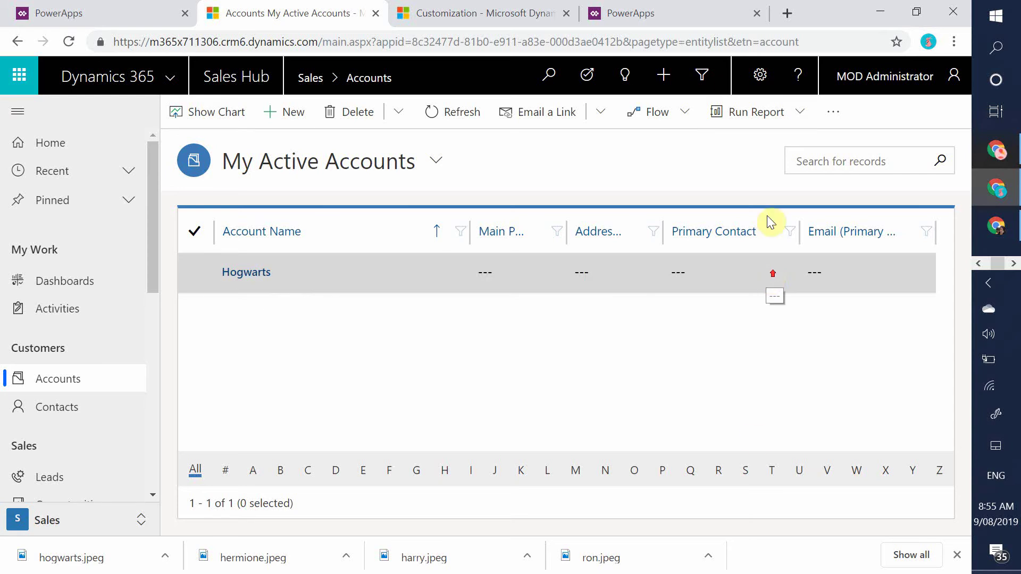
Open the Hogwarts account record and review the fields on its Summary form.
click(249, 274)
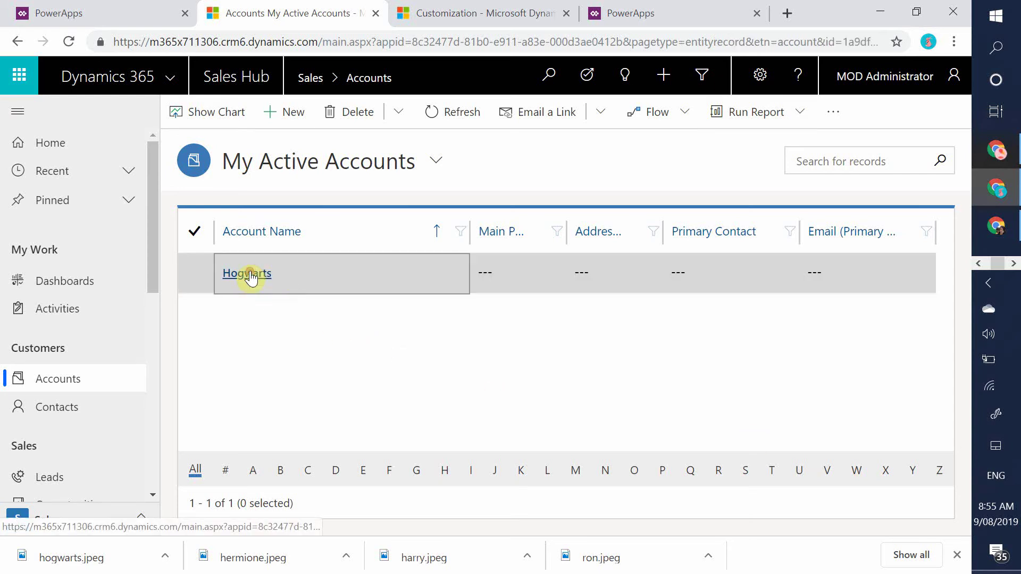
scroll(660, 371, down, 4)
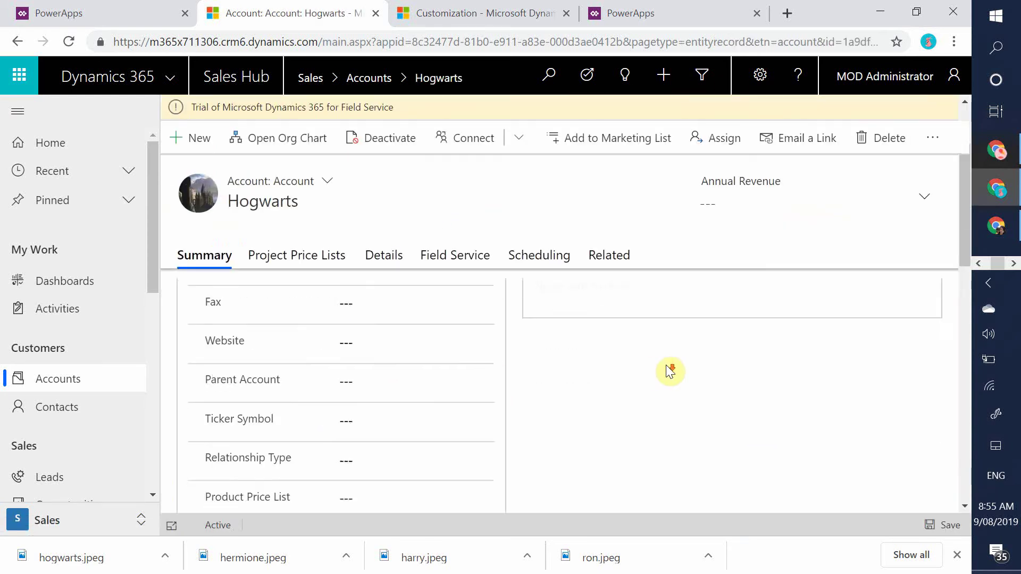
scroll(684, 408, up, 4)
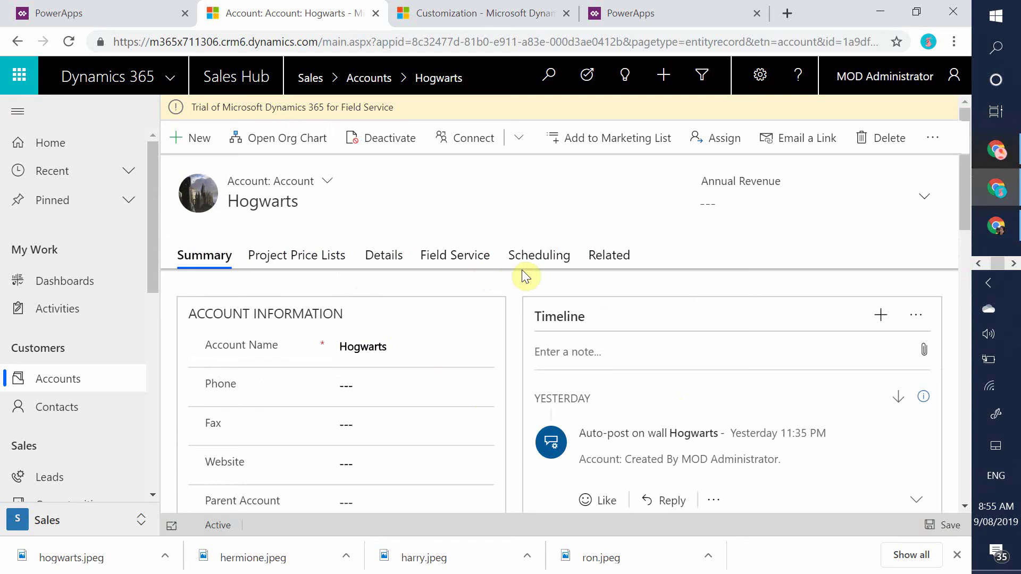
scroll(522, 270, down, 1)
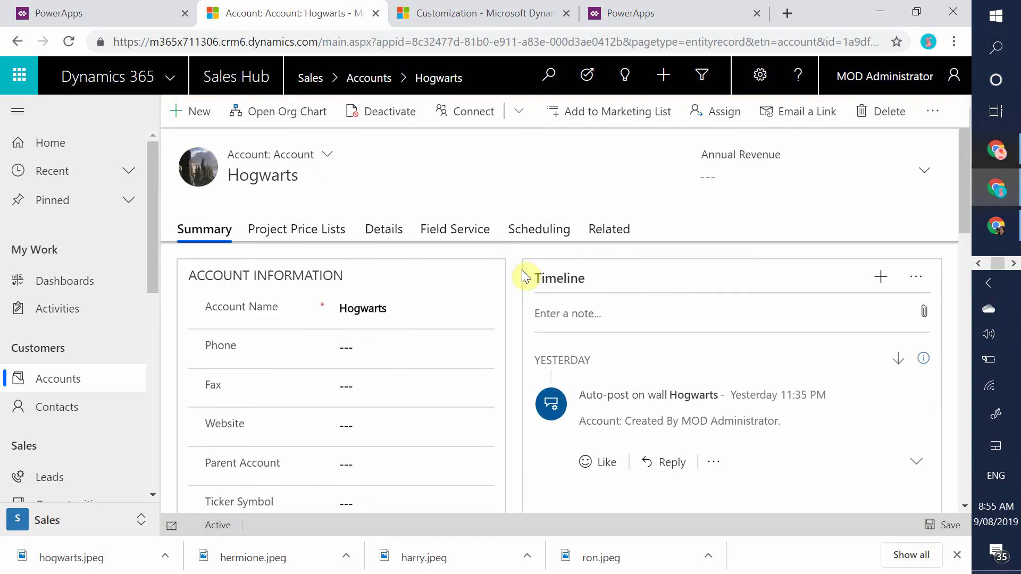
drag(966, 205, 945, 190)
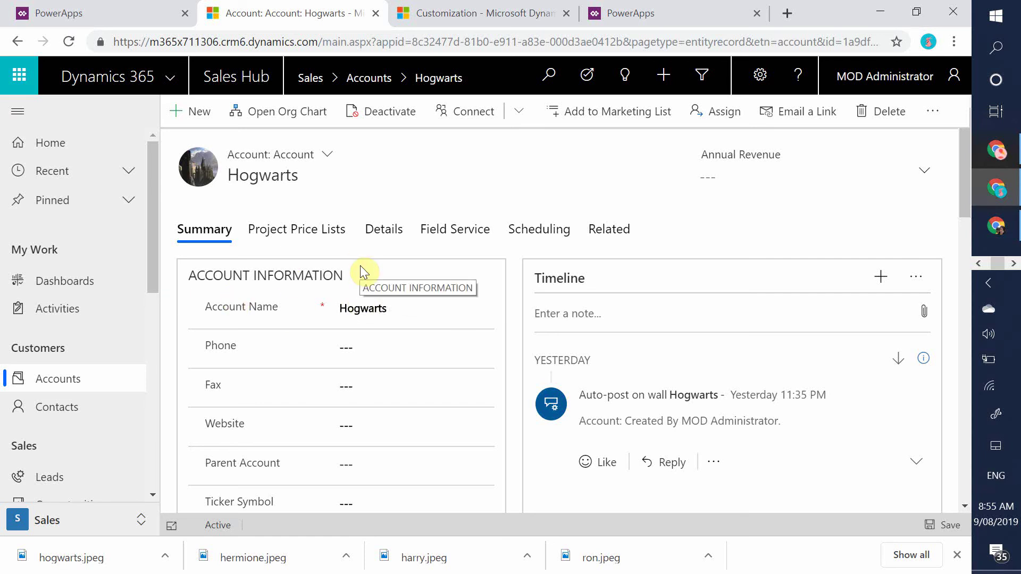
Go to the advanced settings' Customizations area and open the default solution for customizing the system.
click(757, 77)
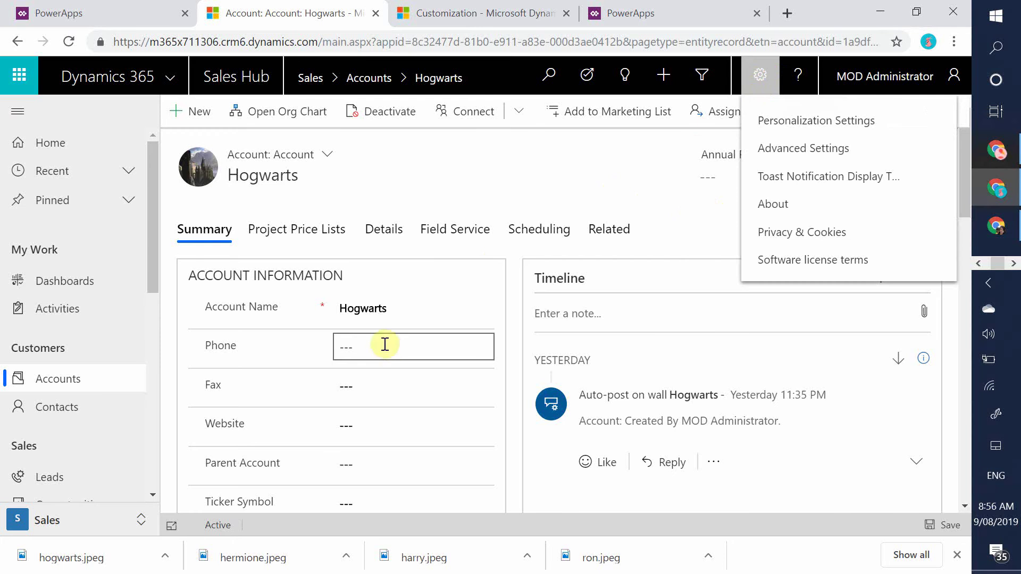
click(796, 149)
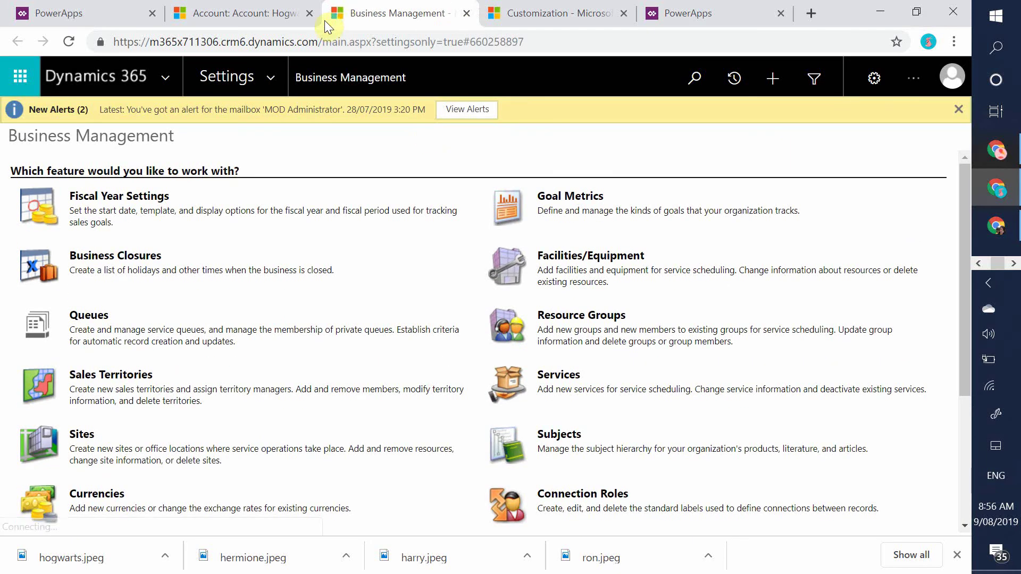
click(271, 79)
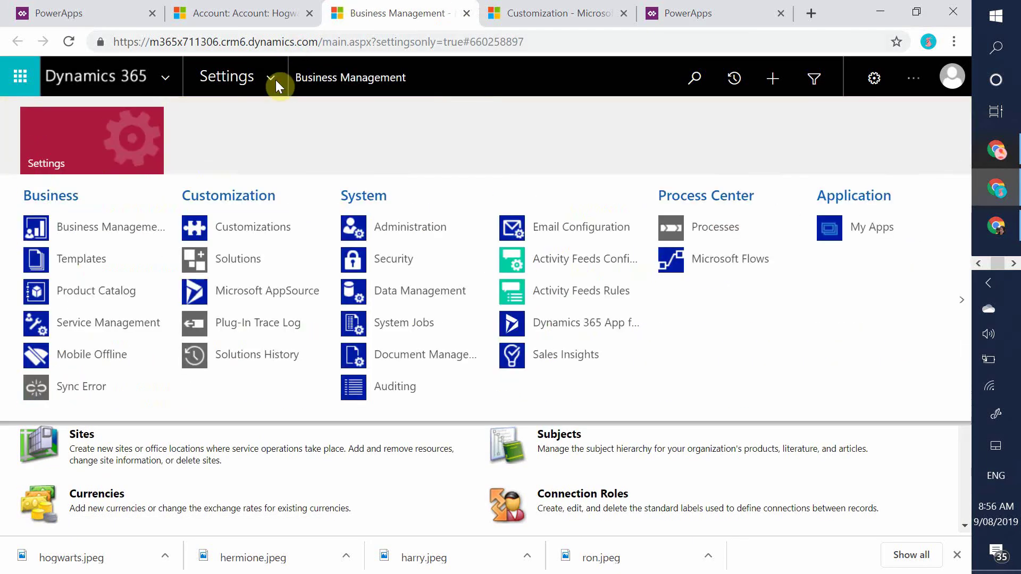
click(289, 236)
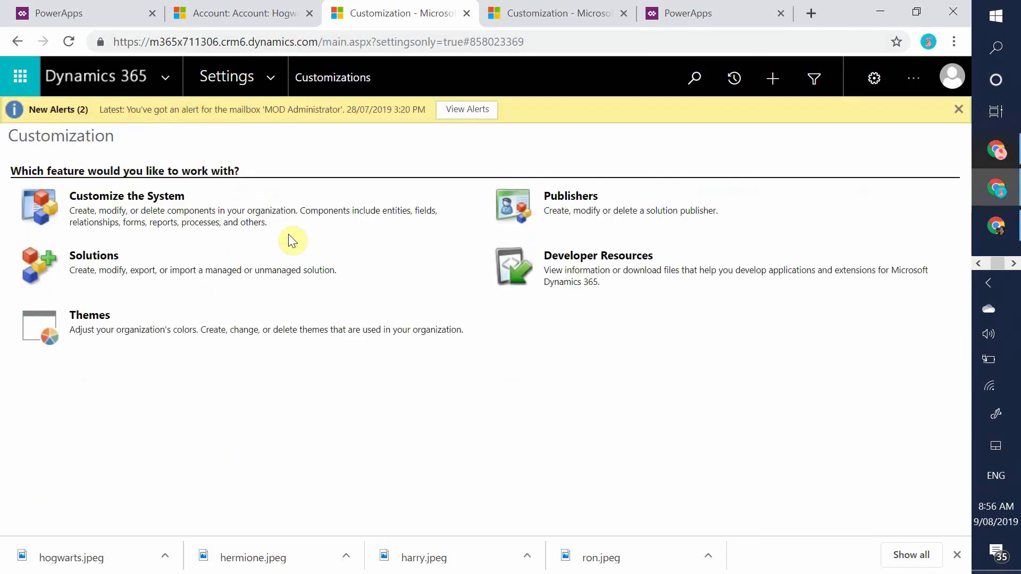
click(153, 203)
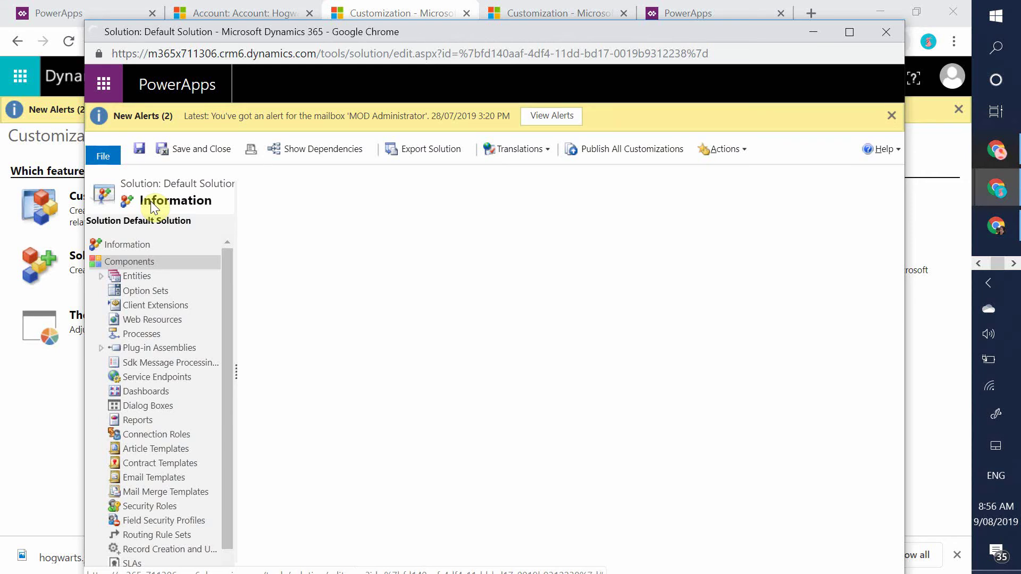
Open the Account entity's main form named Account in the form editor.
click(101, 280)
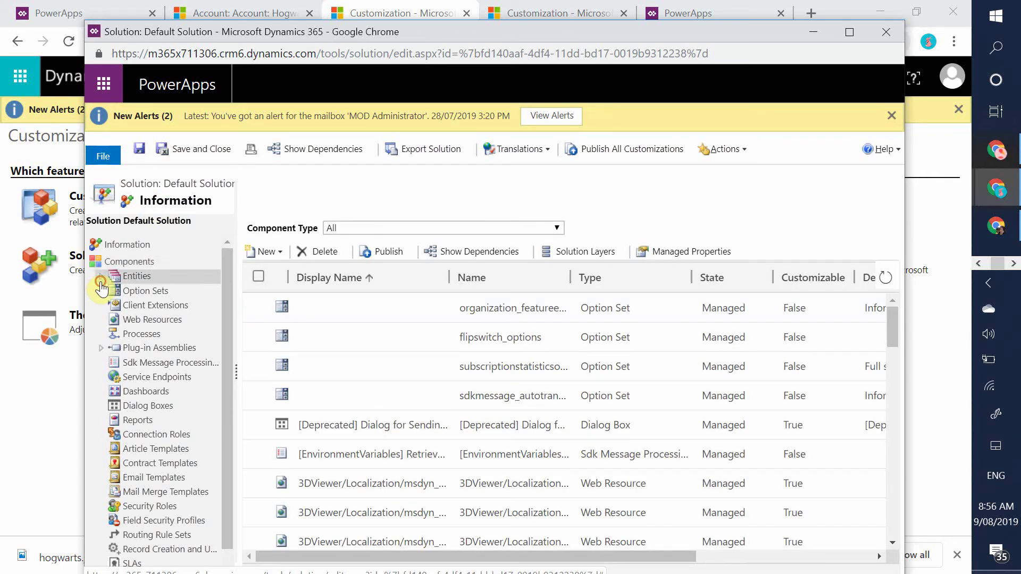
click(117, 261)
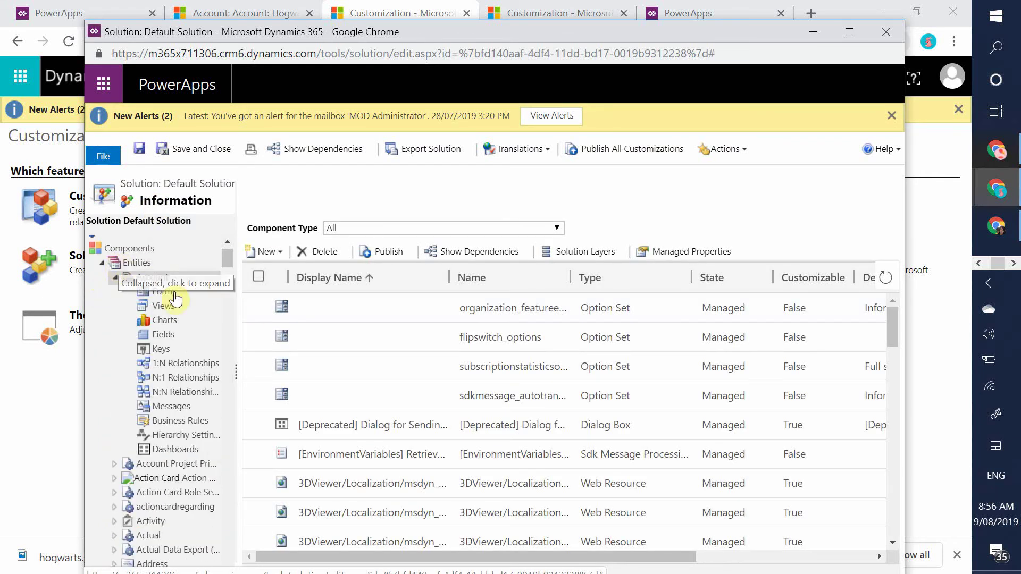
click(165, 292)
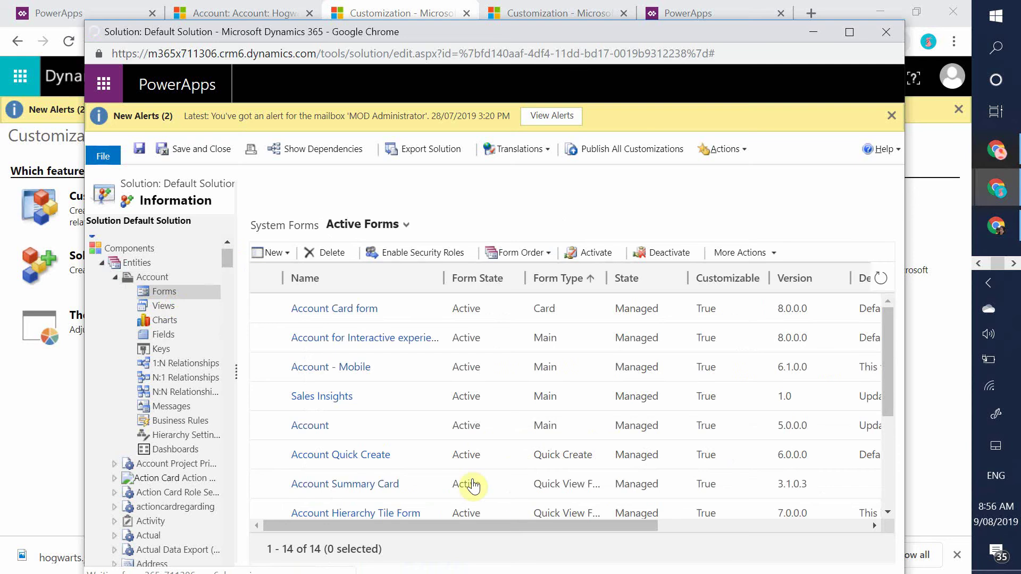
click(322, 427)
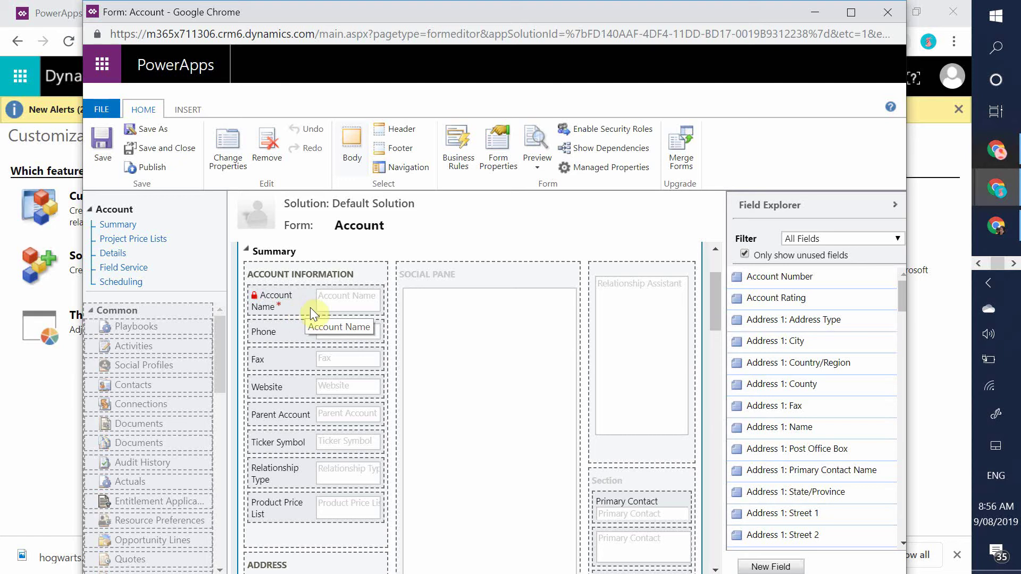
Insert a one-column section above Account Information on the Summary tab and move the Account Name field into it.
click(364, 270)
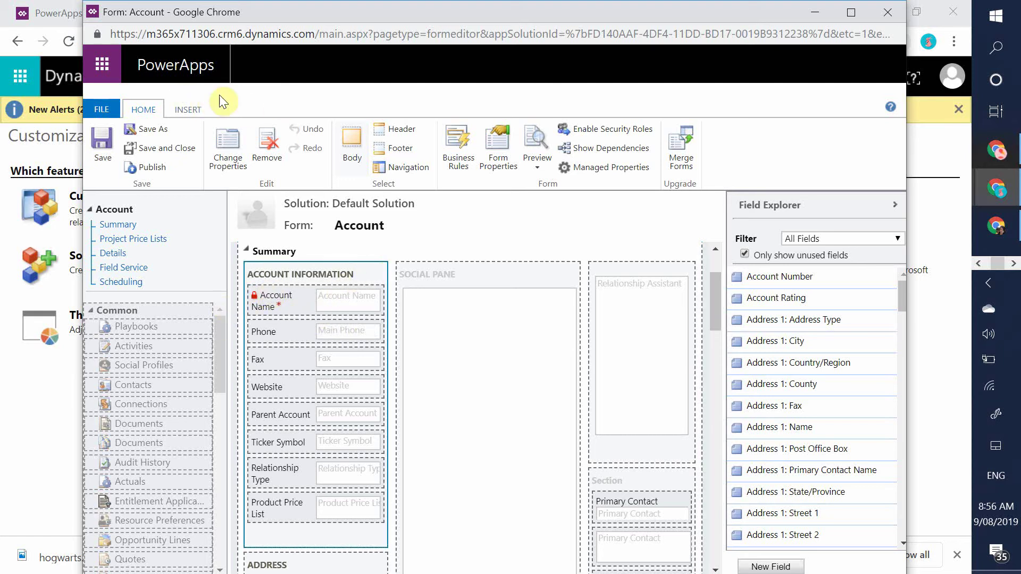
click(188, 110)
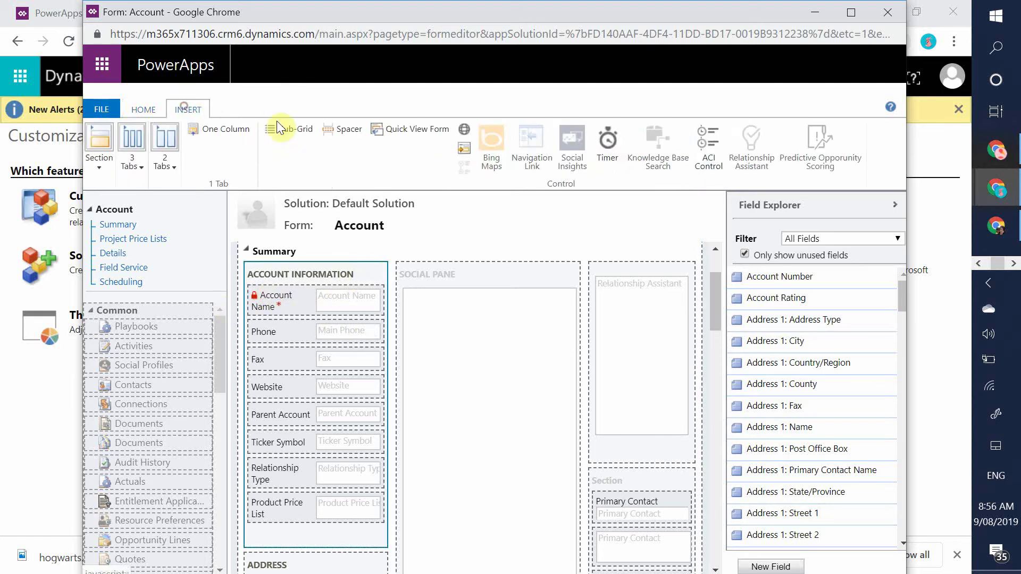
click(94, 164)
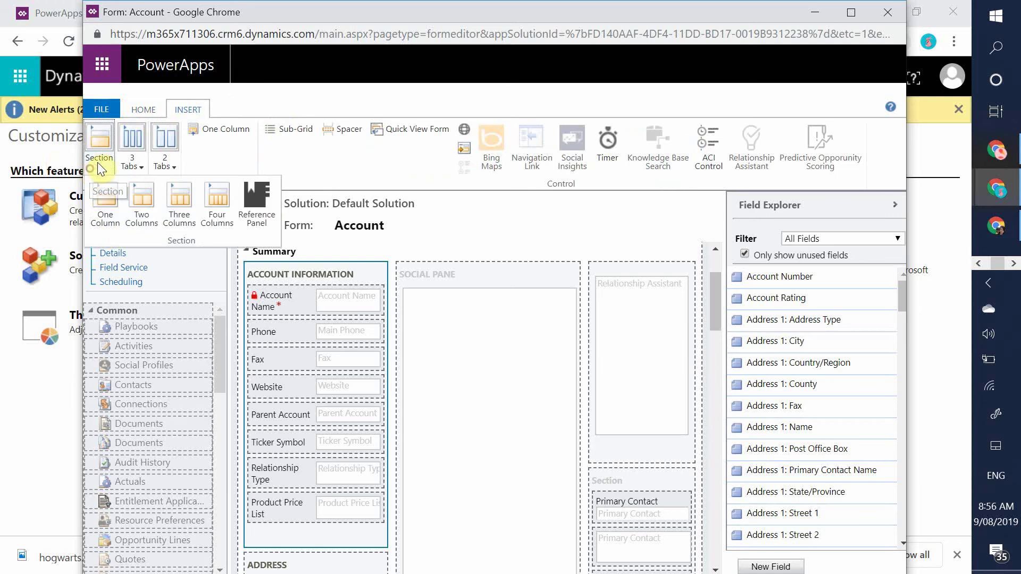
click(106, 223)
click(327, 386)
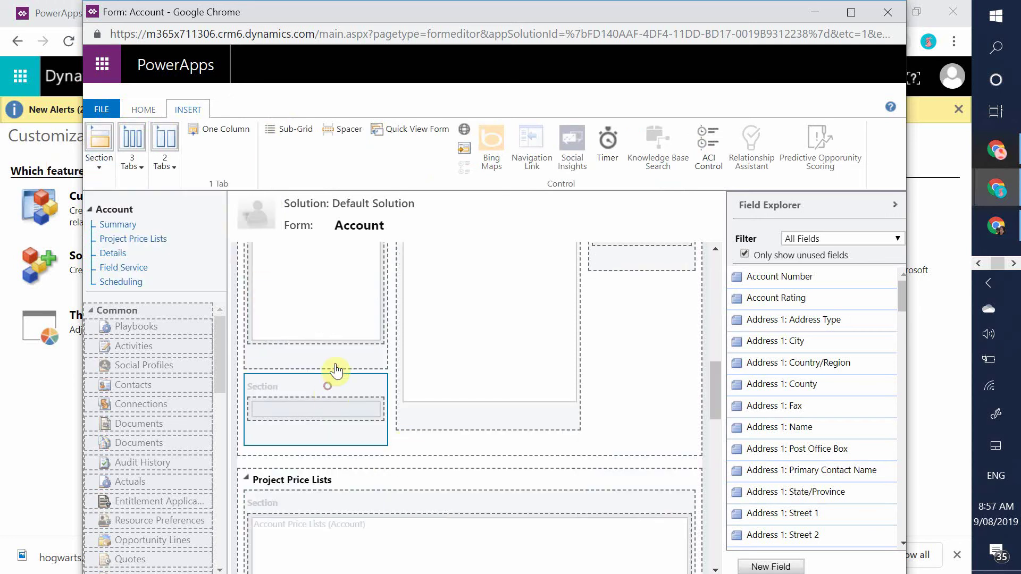
drag(336, 371, 337, 313)
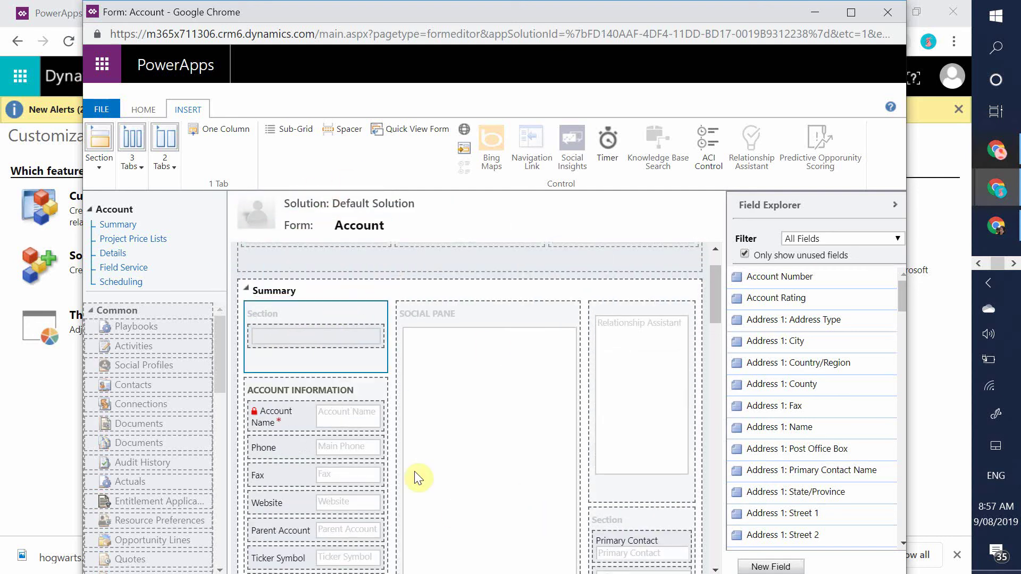
drag(338, 420, 341, 343)
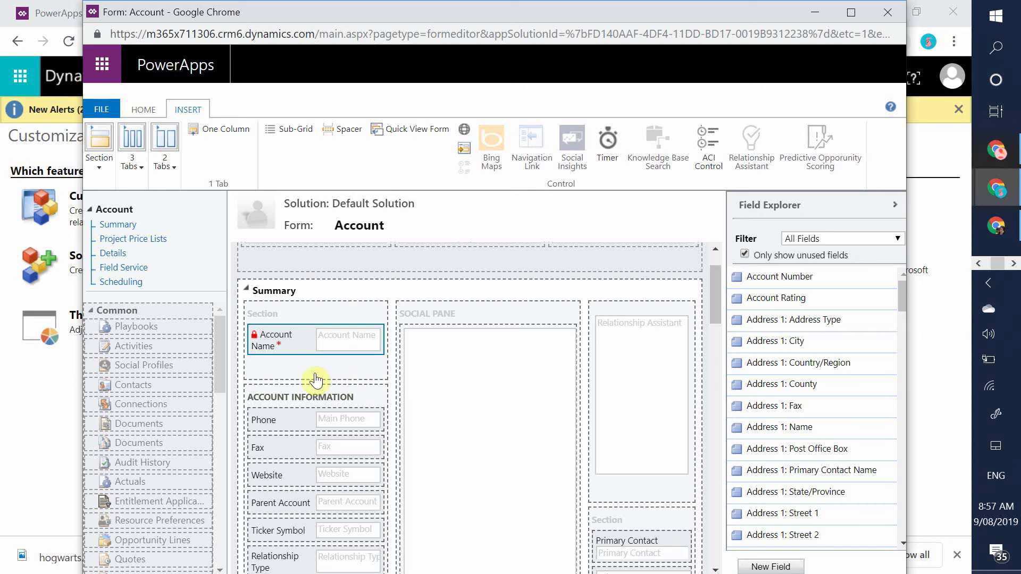
Add the Canvas app control to the Account Name field and set it as the control for Web.
click(145, 107)
click(229, 154)
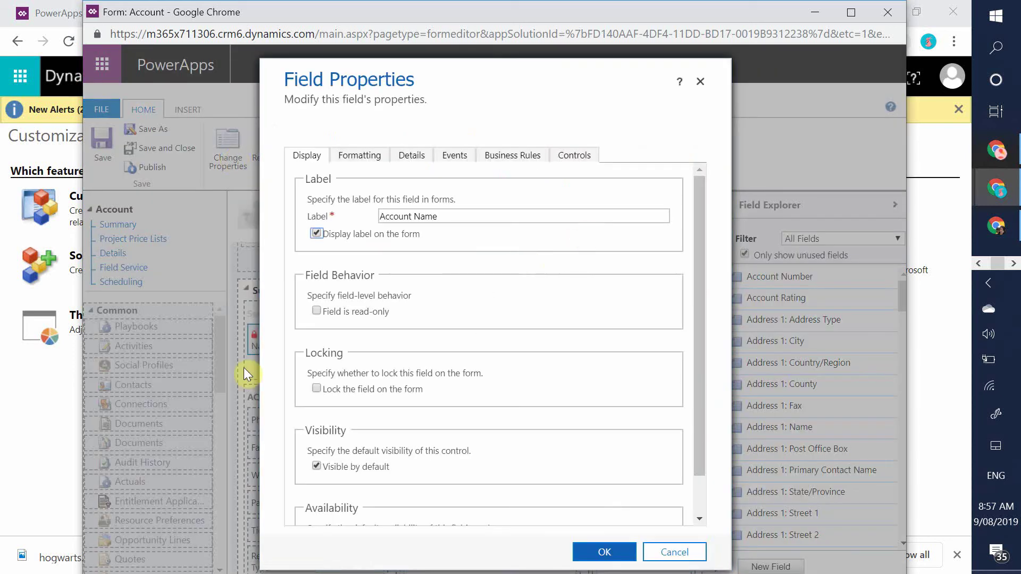
click(579, 158)
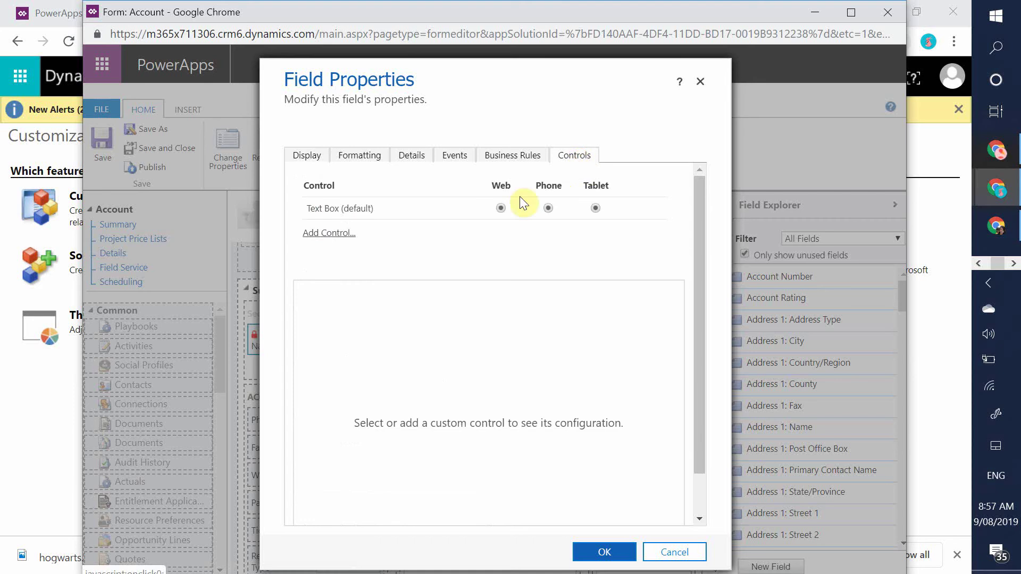
click(336, 234)
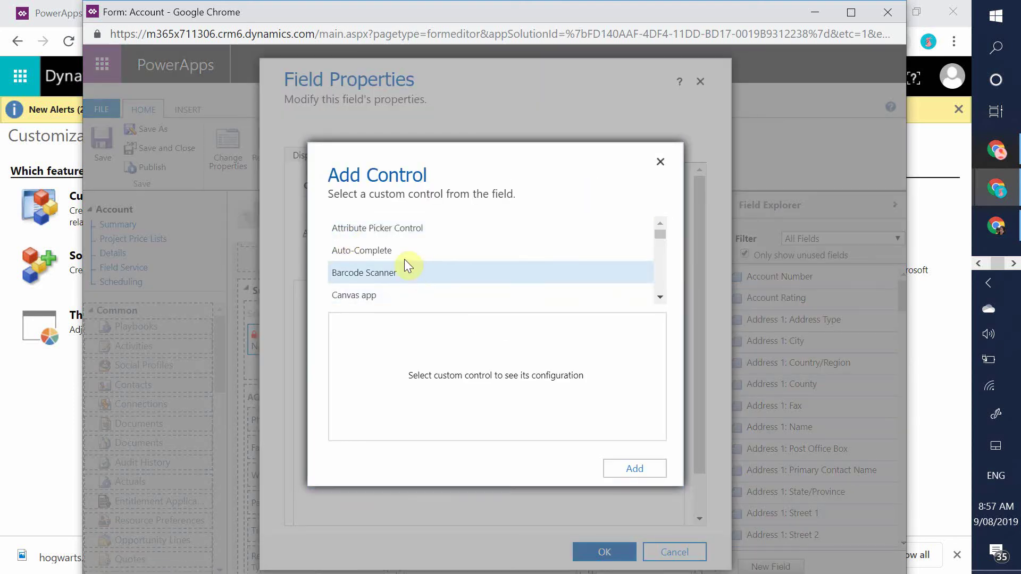
click(417, 296)
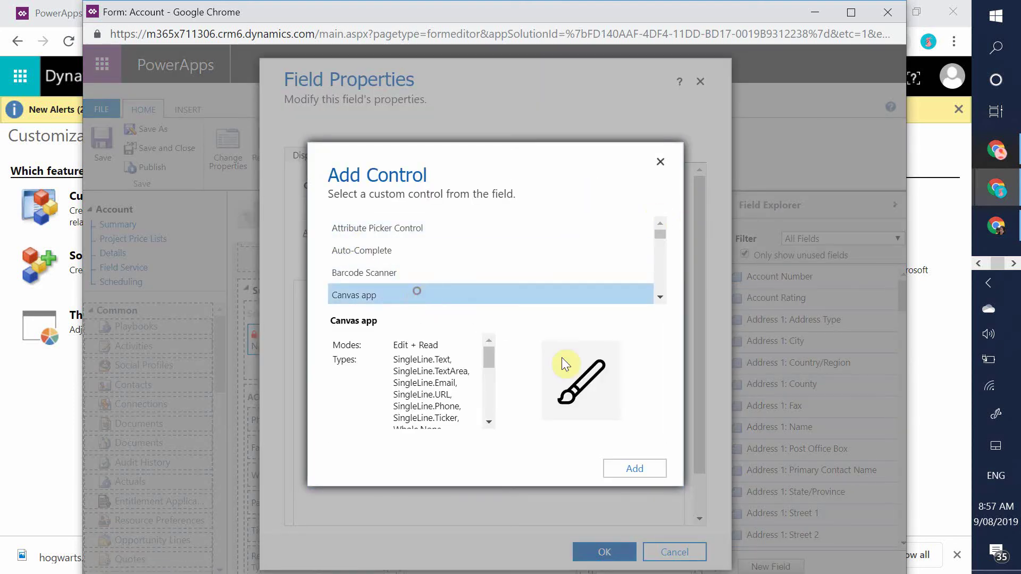
click(633, 468)
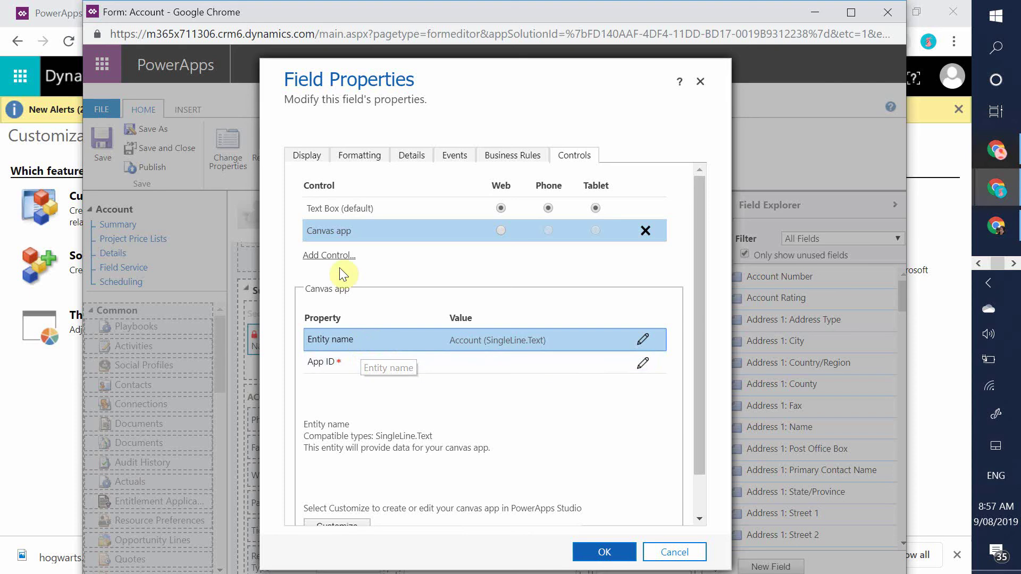
click(499, 232)
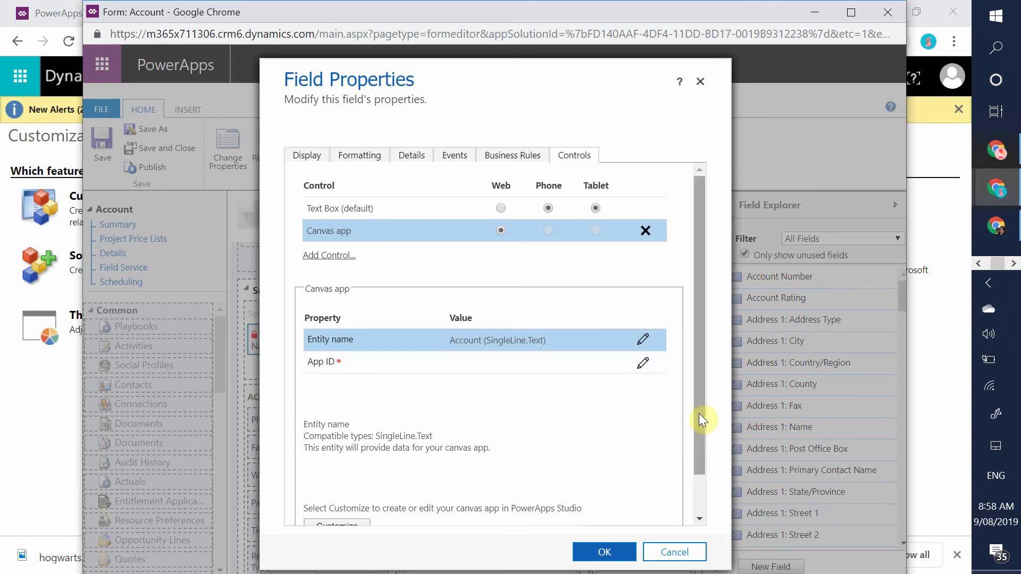
Customize the Canvas app control to create its app in PowerApps Studio, skipping the welcome dialog.
drag(698, 414, 707, 501)
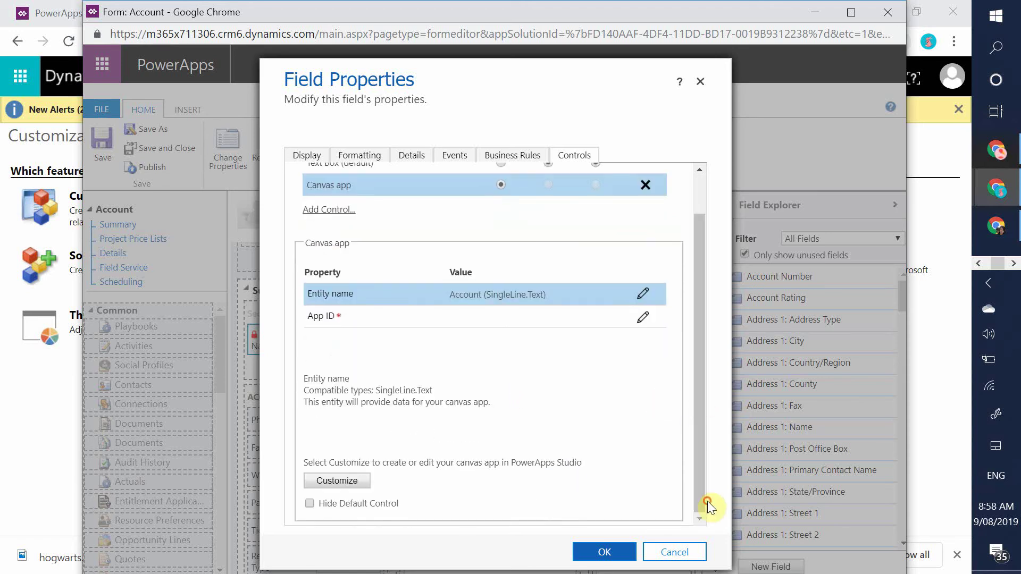
click(346, 481)
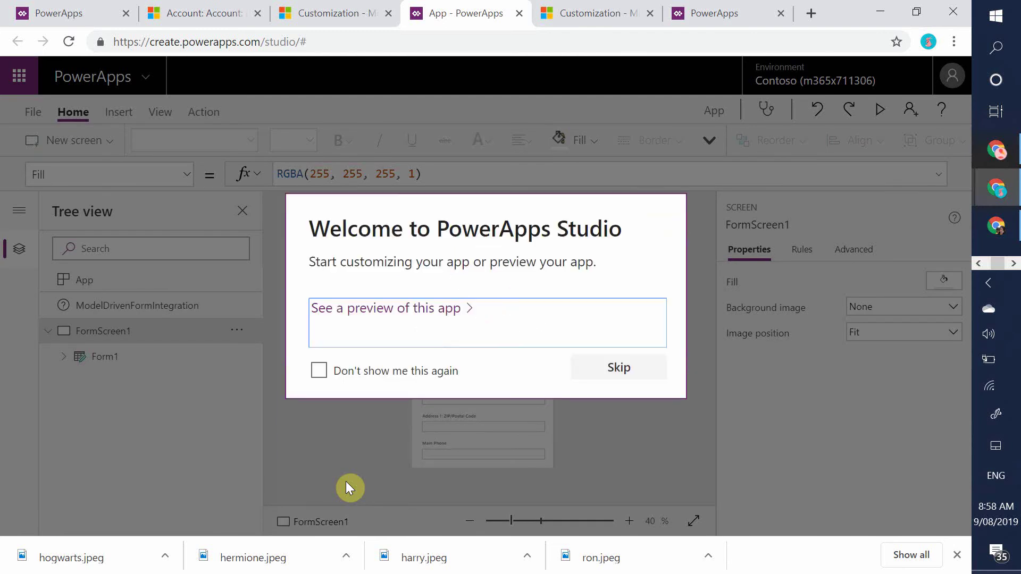
click(643, 367)
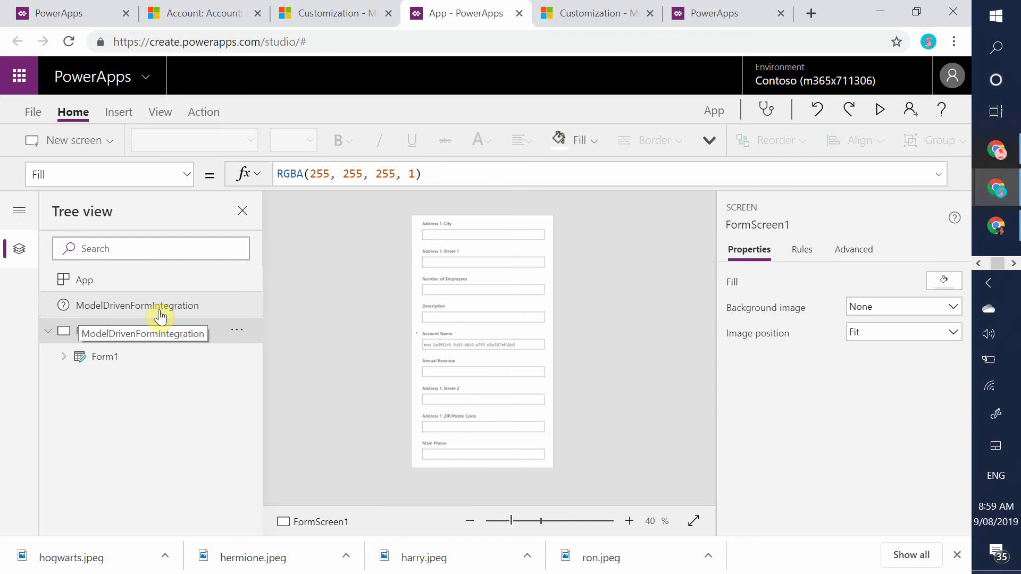
Inspect the DataSource and Item properties of Form1.
click(105, 357)
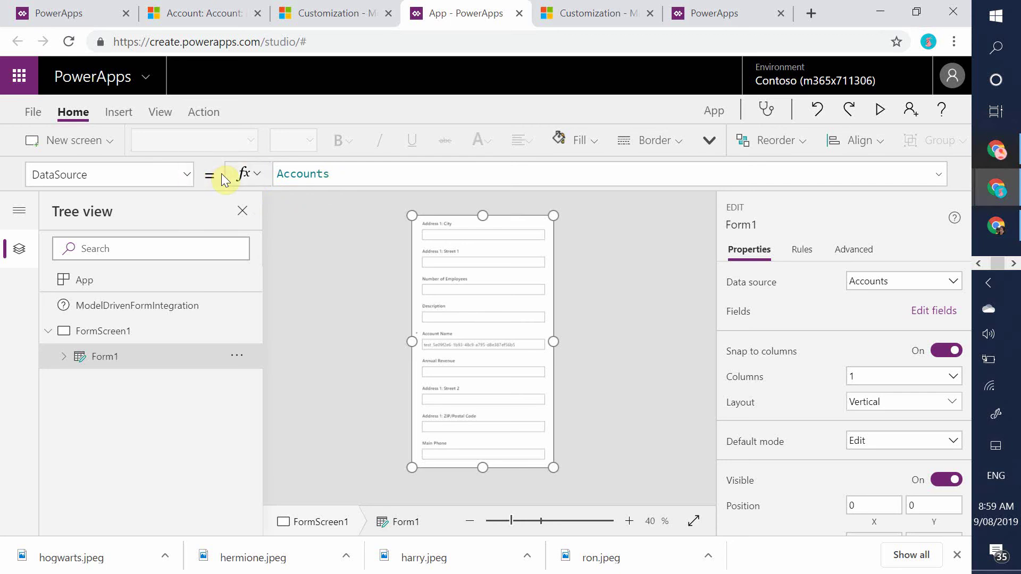
click(186, 175)
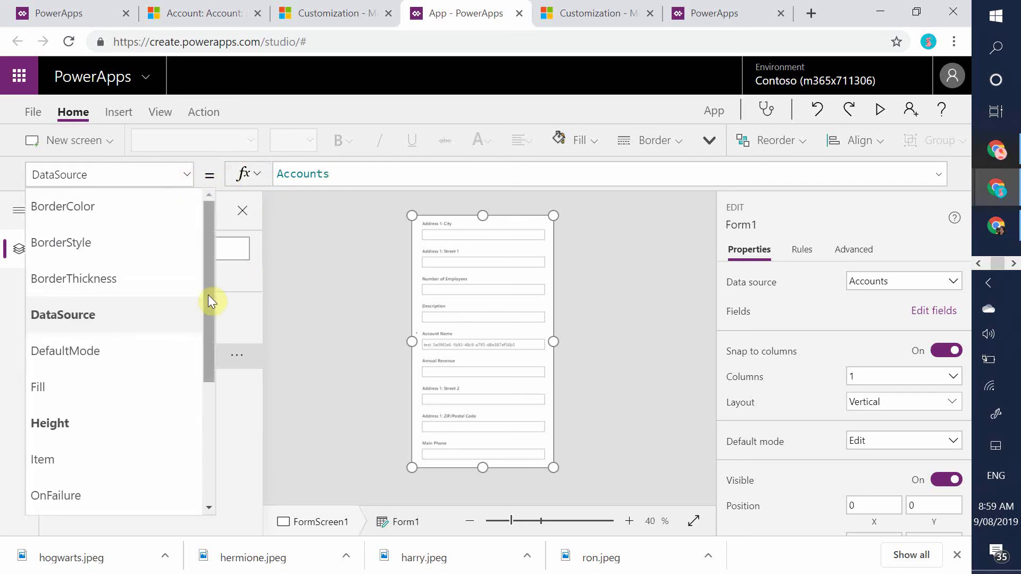
click(159, 456)
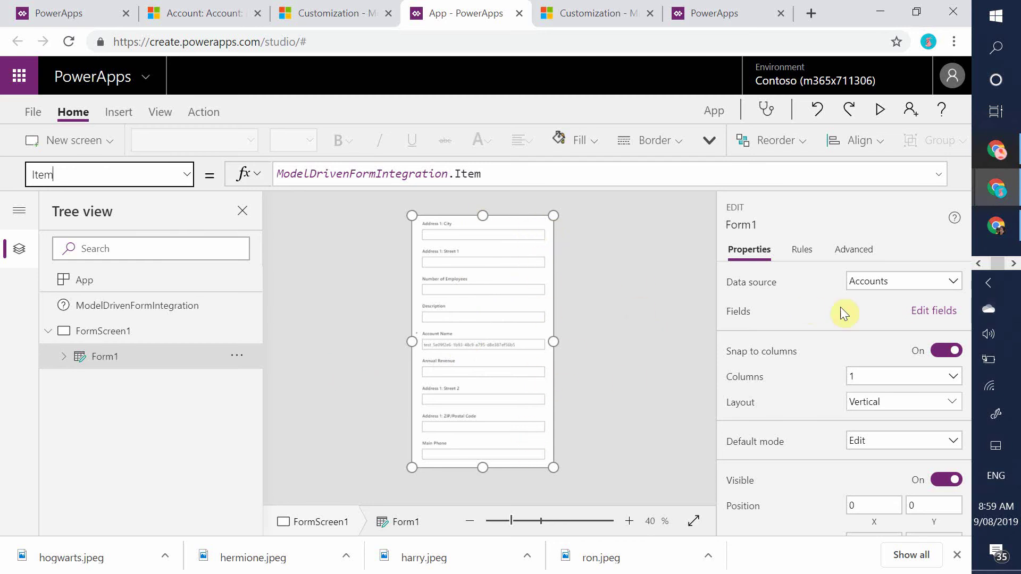
Remove the Number of Employees field from Form1.
click(950, 318)
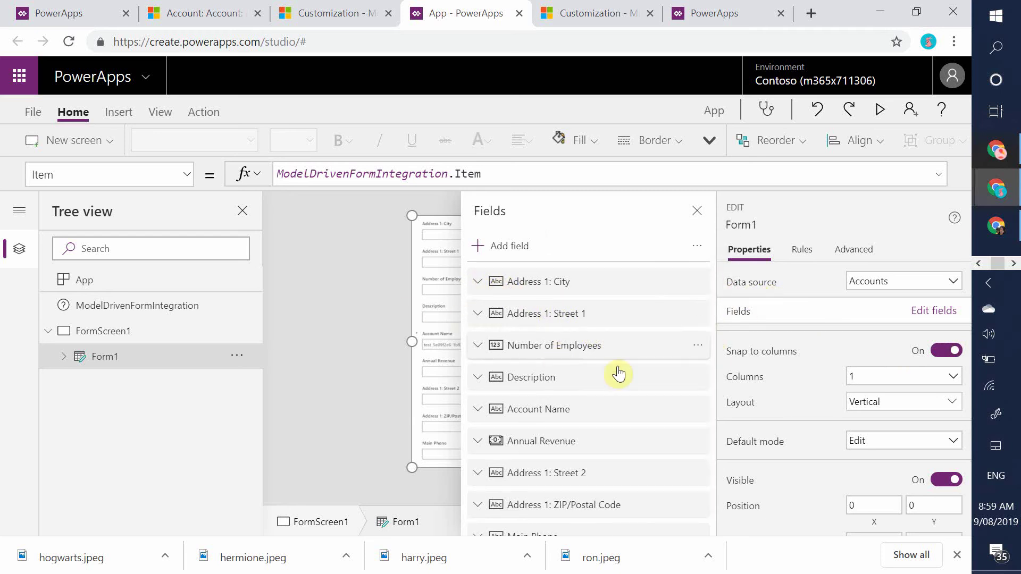
click(698, 345)
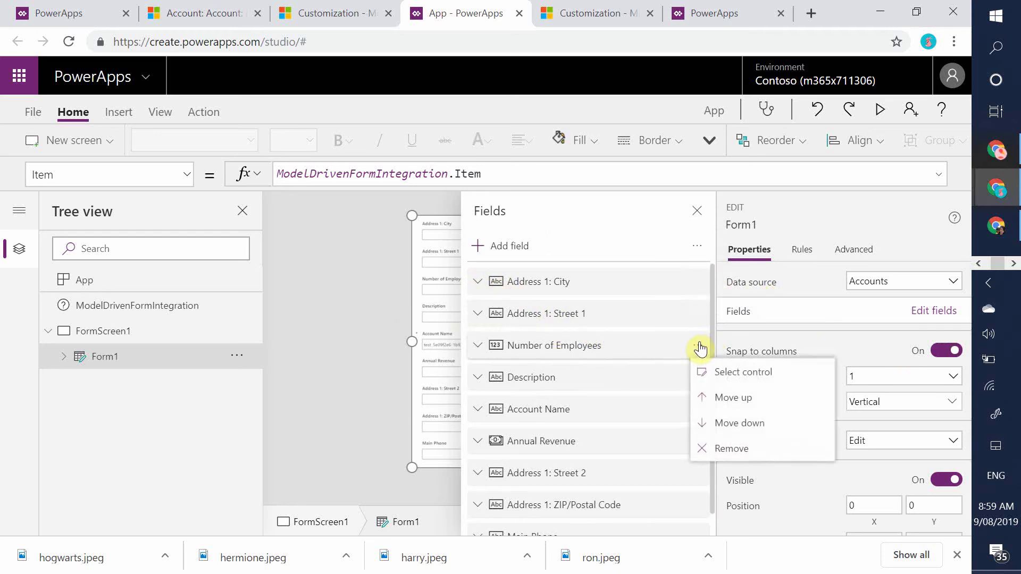
click(744, 452)
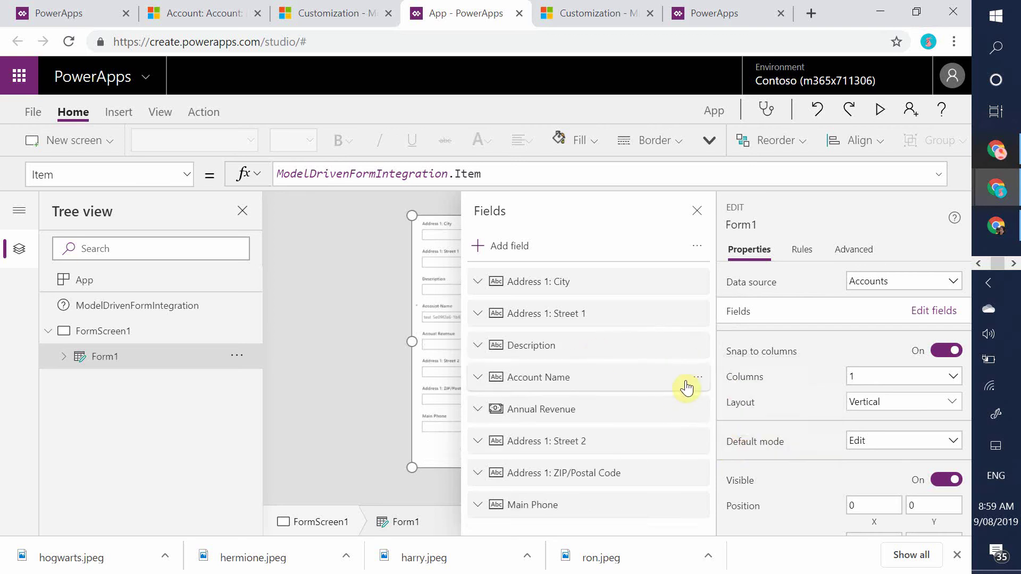
Move the Account Name field above all other fields in Form1 and close the fields list.
click(698, 377)
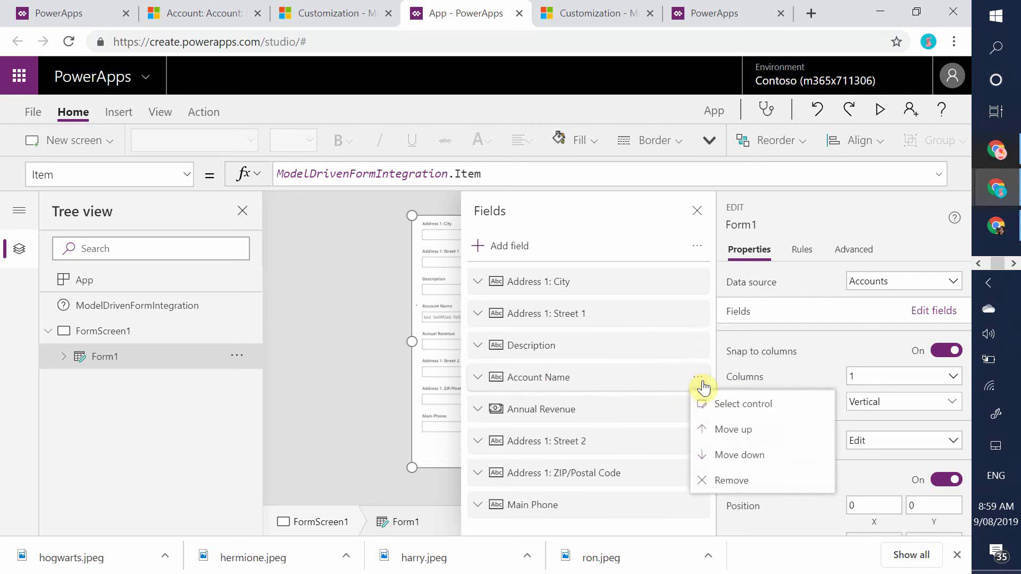
click(727, 428)
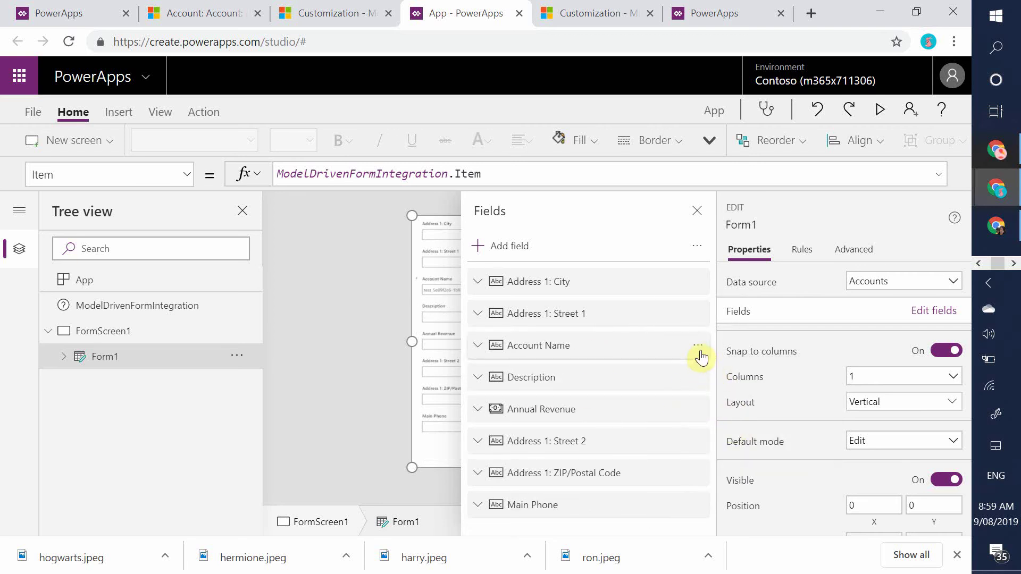
click(698, 346)
click(726, 395)
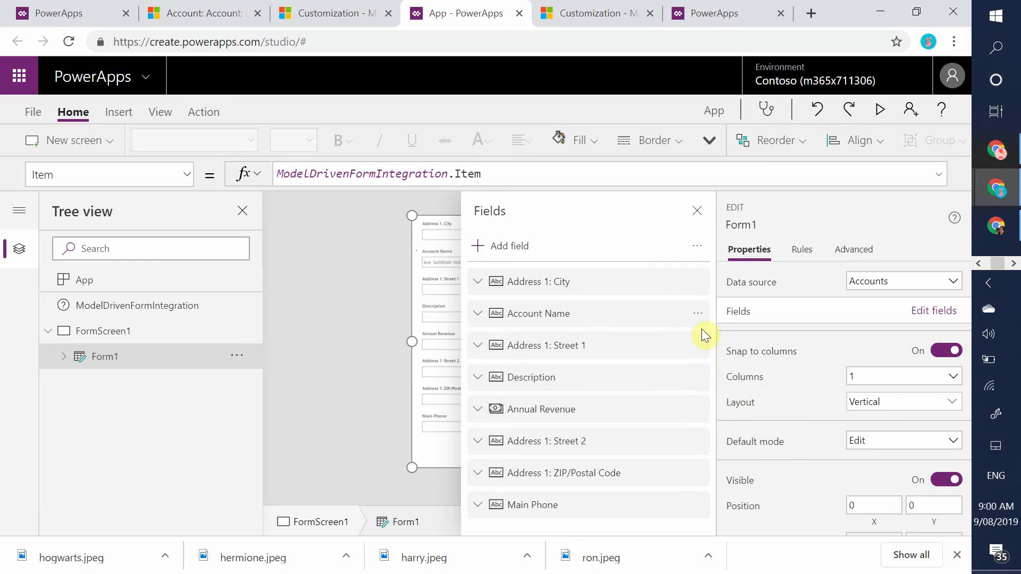
click(698, 314)
click(736, 365)
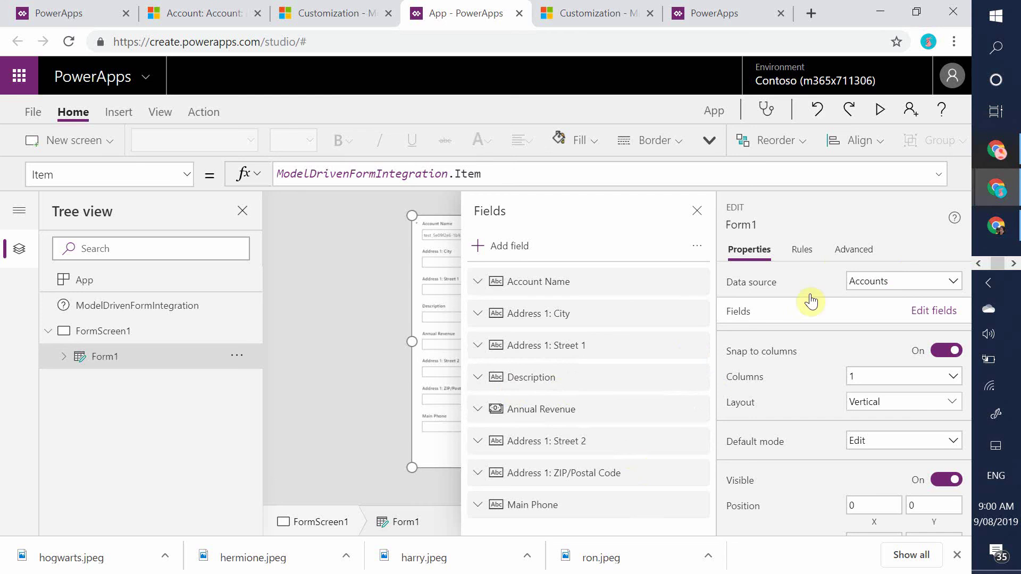
click(692, 214)
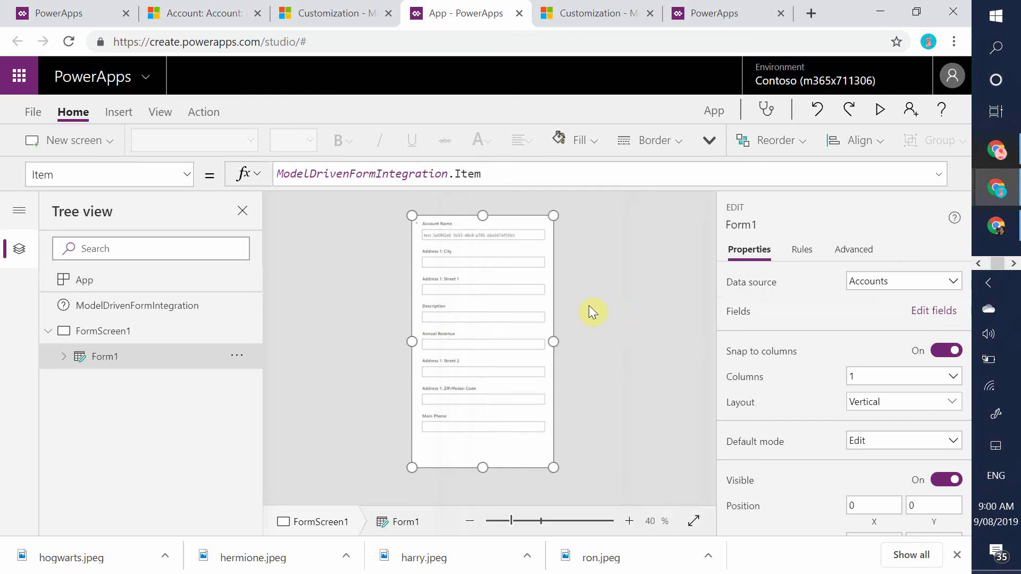
Examine the Account Name card on the form and its child controls in the tree.
click(530, 235)
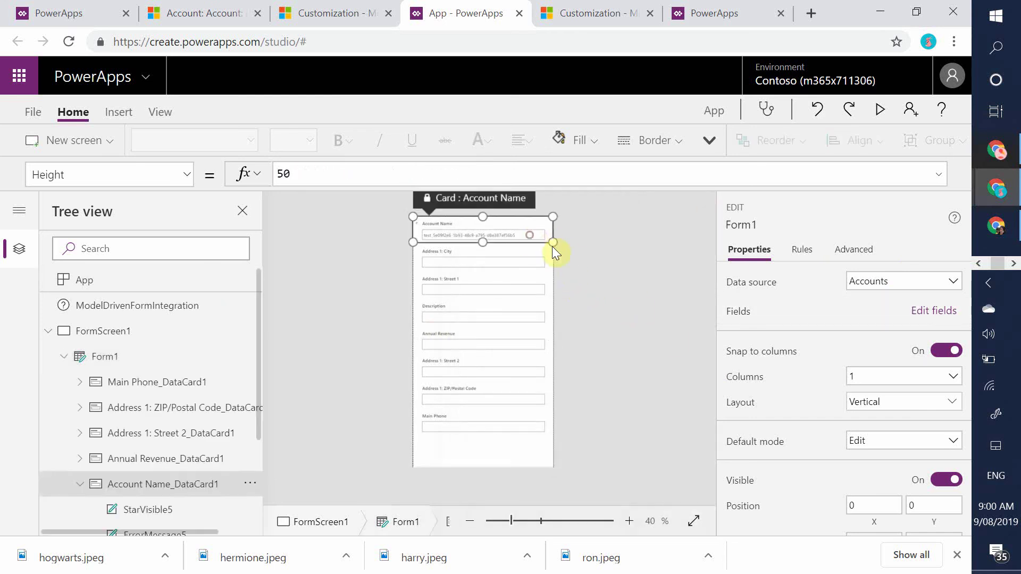
click(624, 351)
click(520, 455)
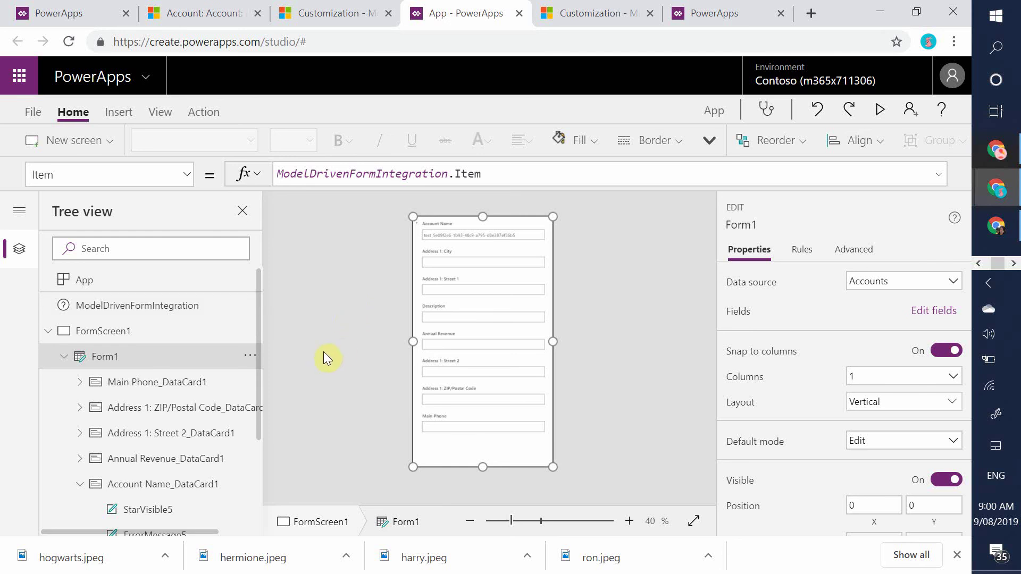
drag(257, 361, 260, 441)
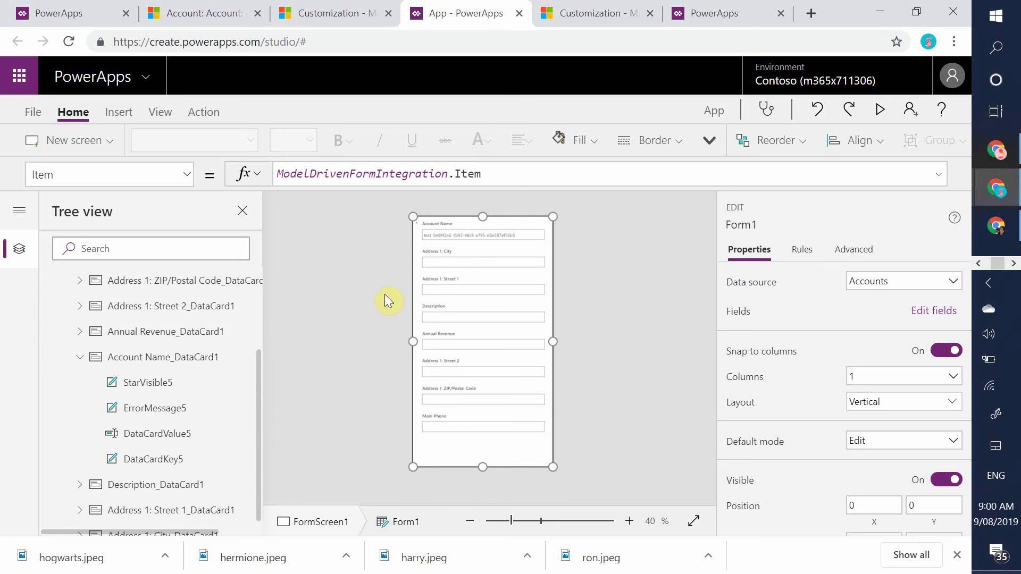
Enable the experimental Formula-level error management feature in the app's advanced settings.
click(24, 112)
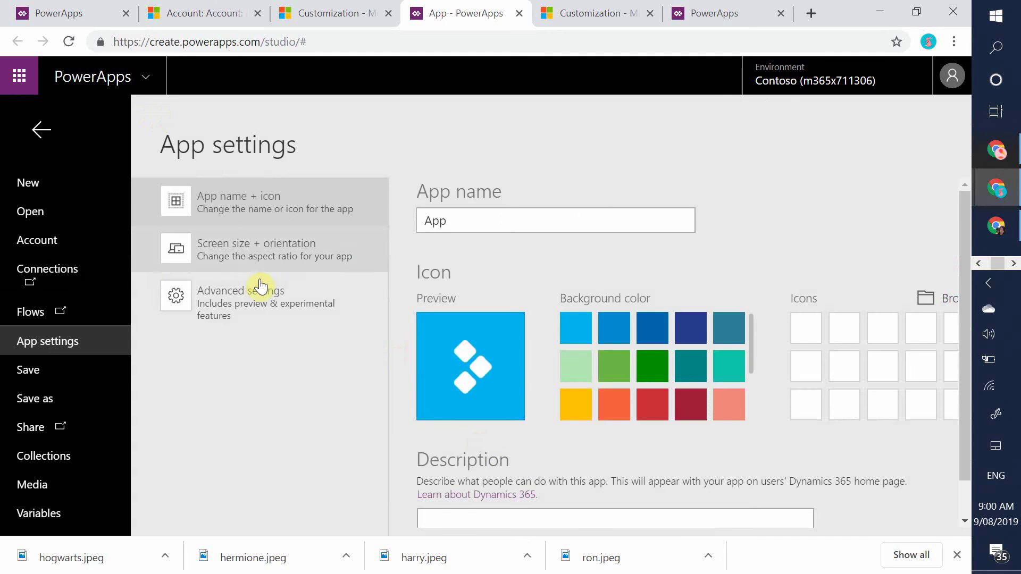
click(277, 307)
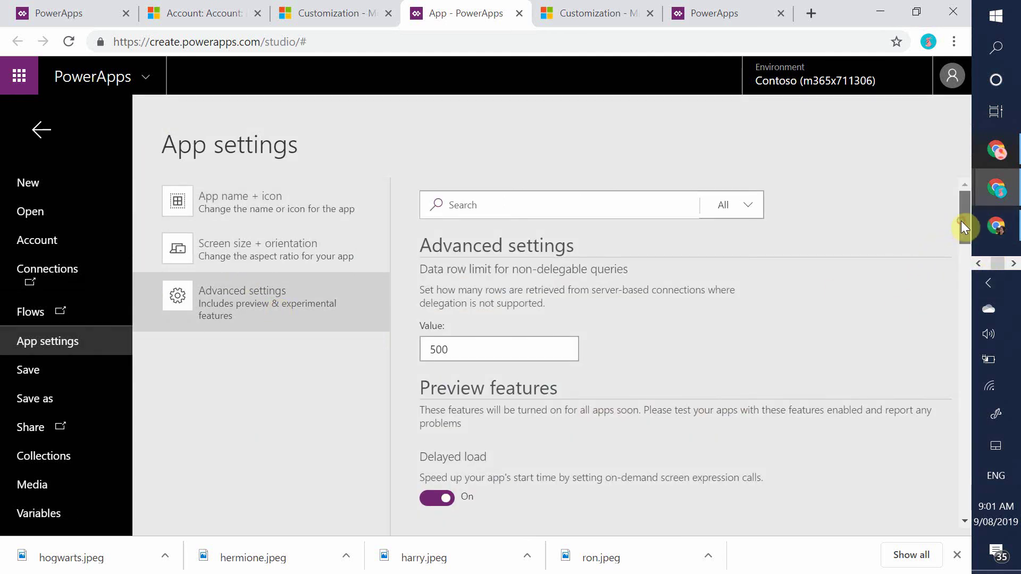
drag(961, 222, 962, 388)
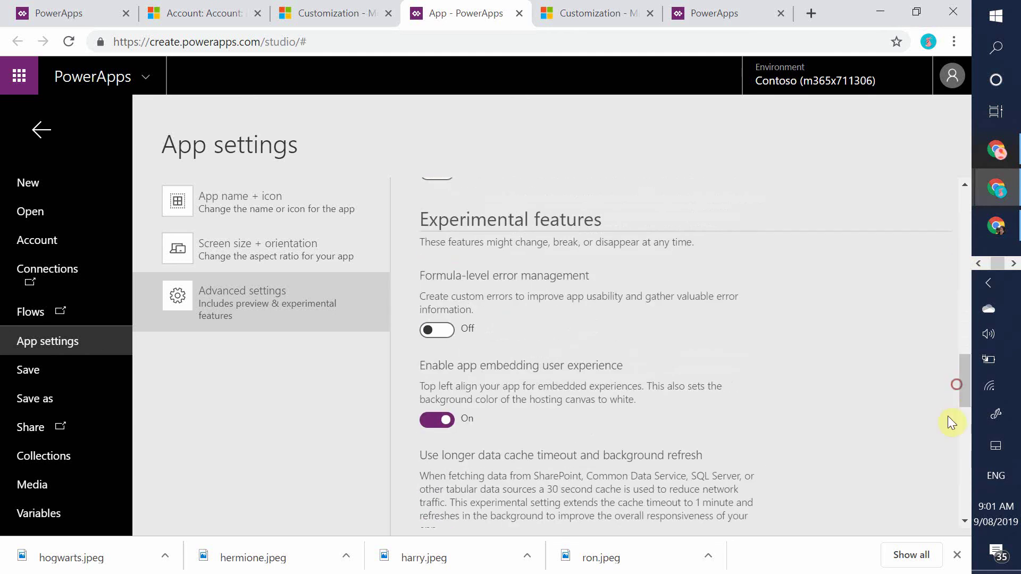
click(422, 331)
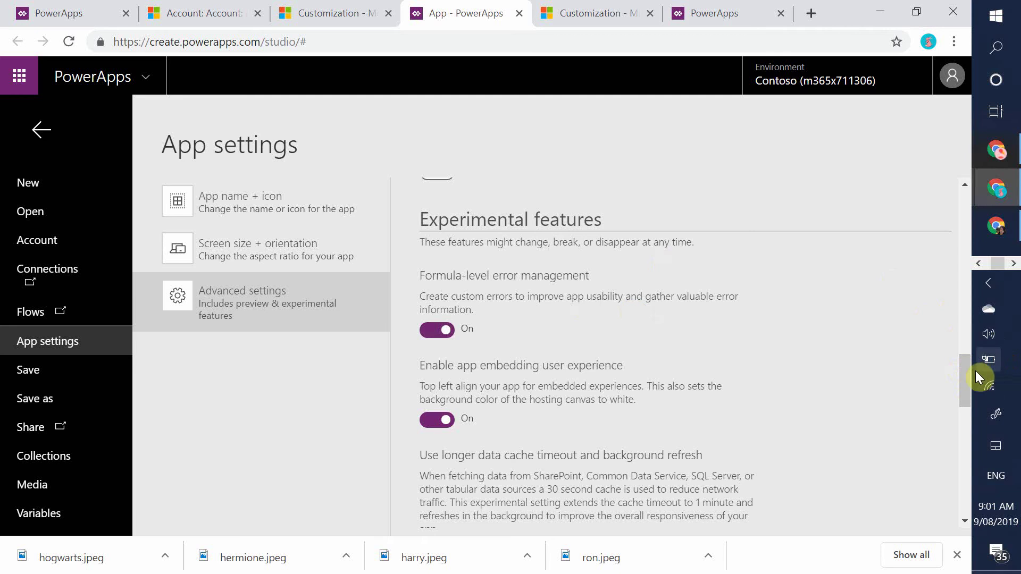
drag(963, 365, 969, 439)
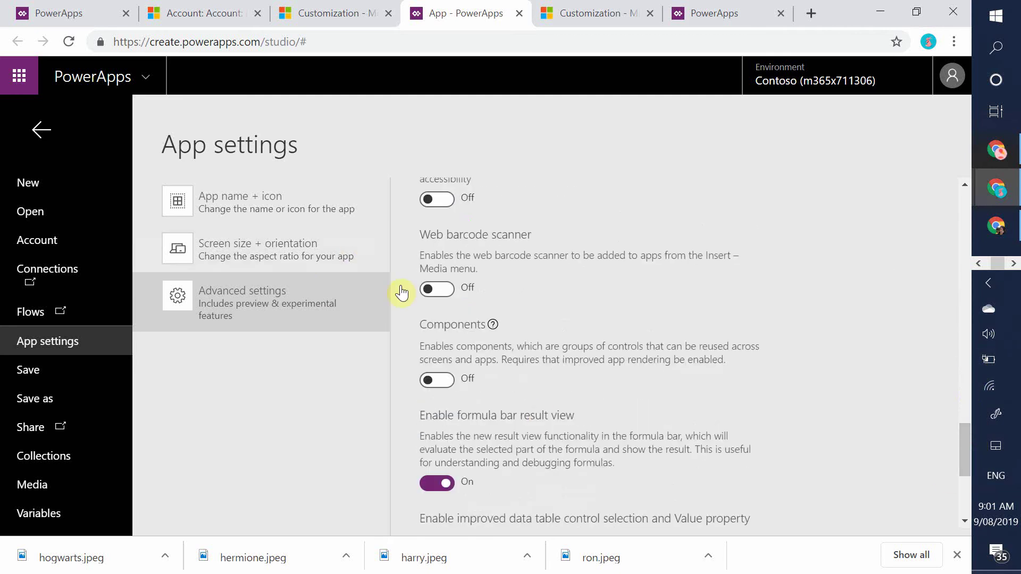
Review the app's screen size and orientation settings, including the custom width and height.
click(314, 257)
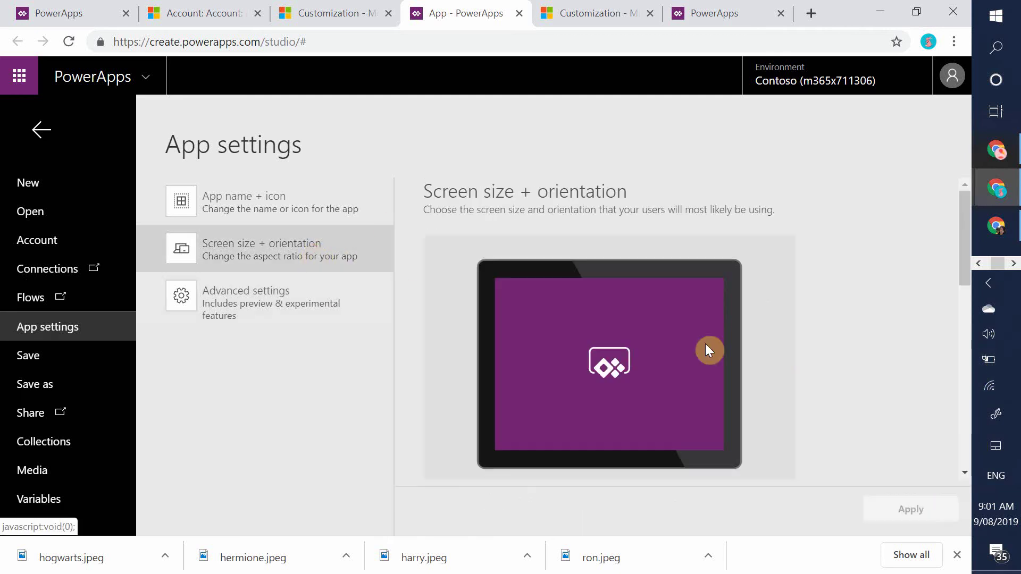
drag(967, 204, 972, 294)
click(647, 431)
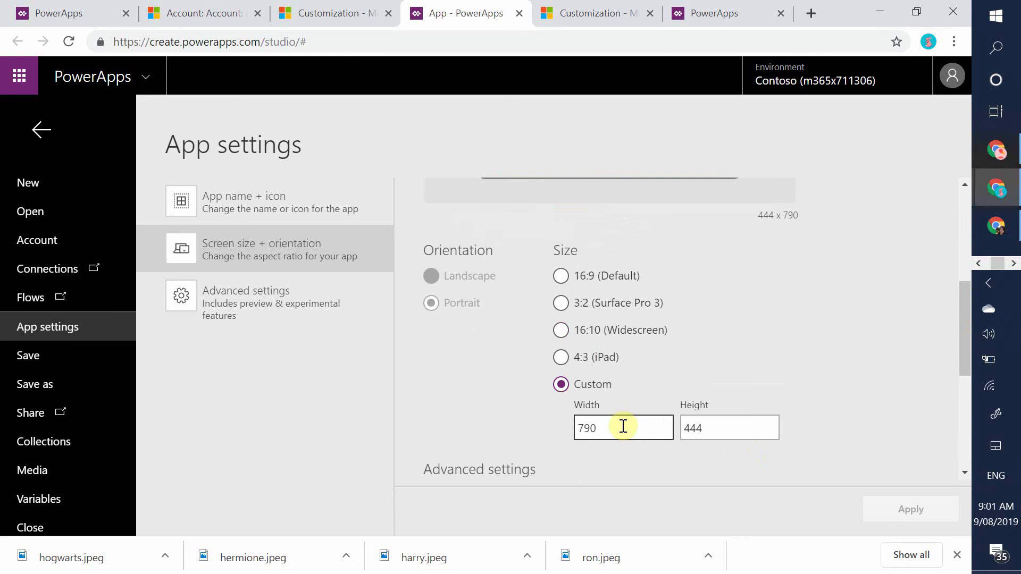
click(734, 423)
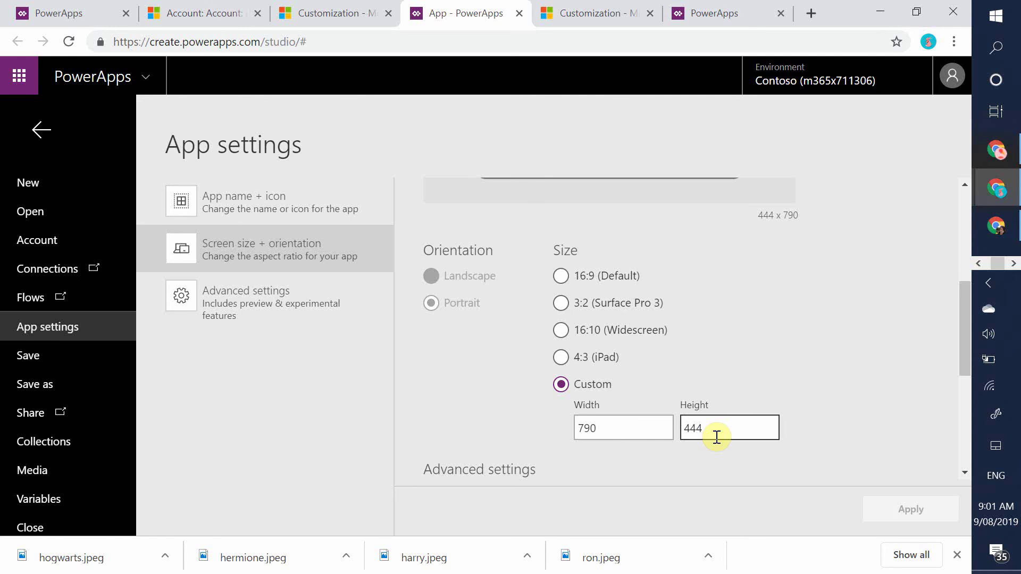
click(636, 437)
click(702, 433)
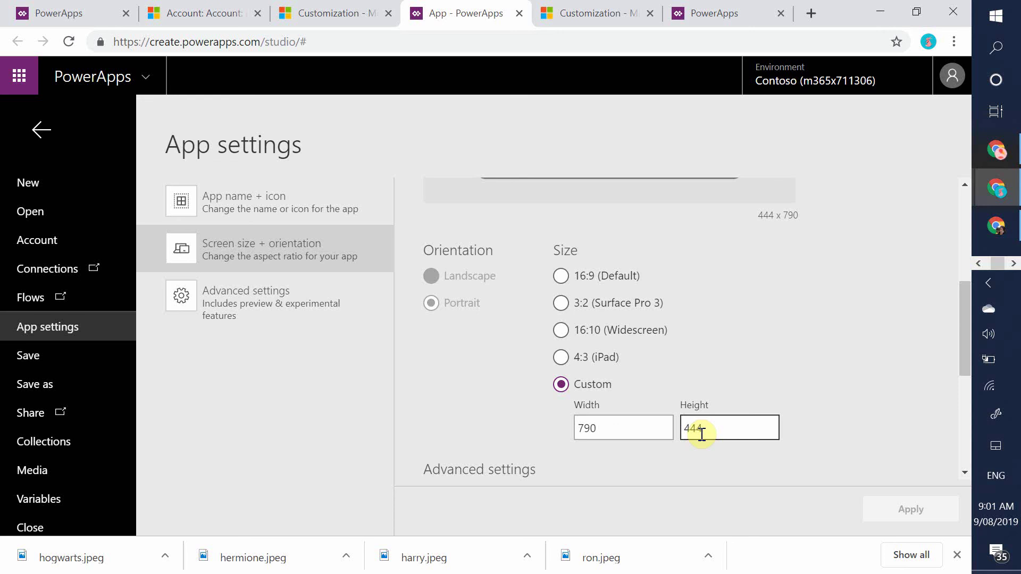
click(454, 408)
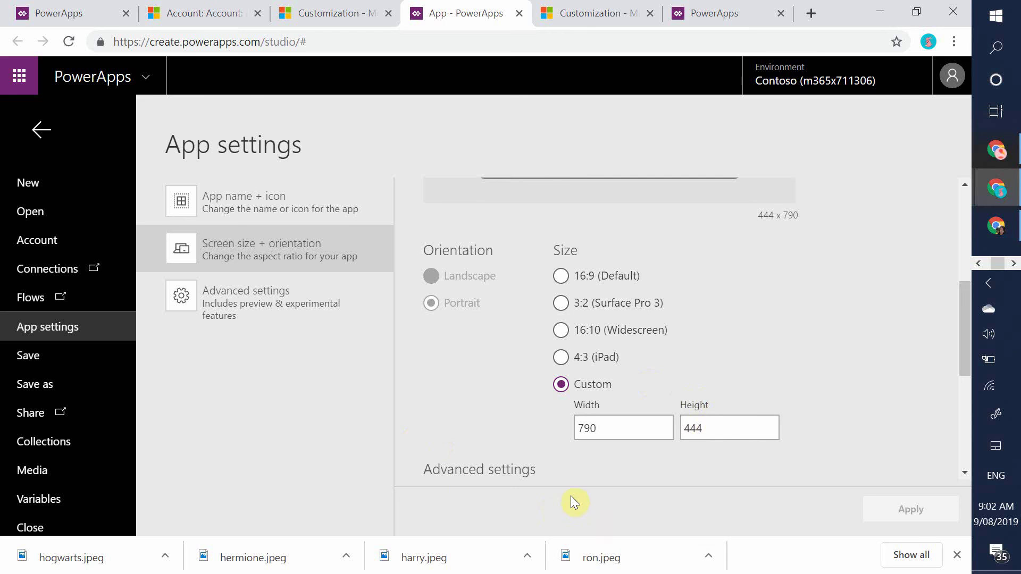
Try to enable the preview feature Improve data source experience and Common Data Service views, dismissing the resulting dialog.
click(295, 302)
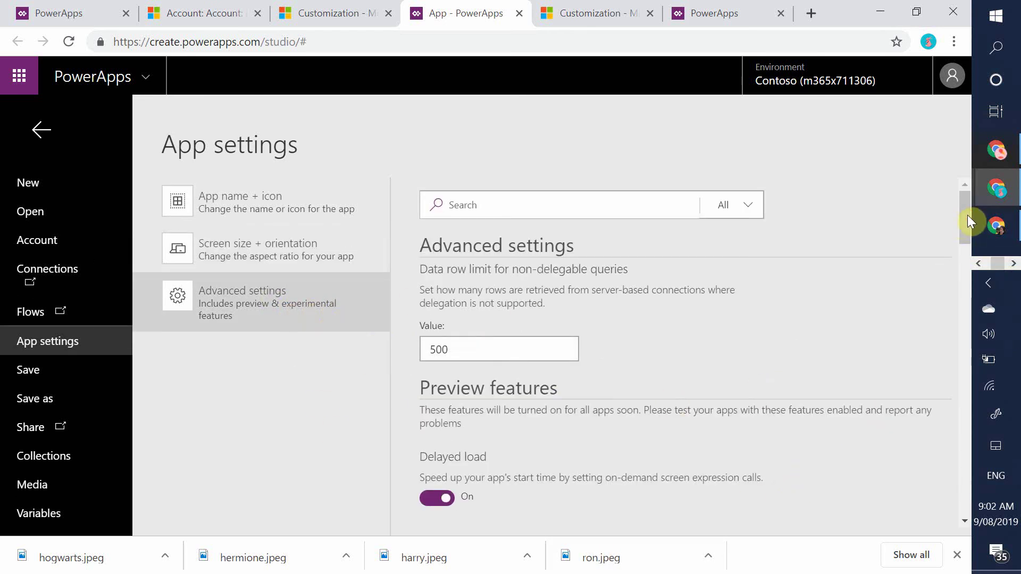
drag(967, 216, 956, 347)
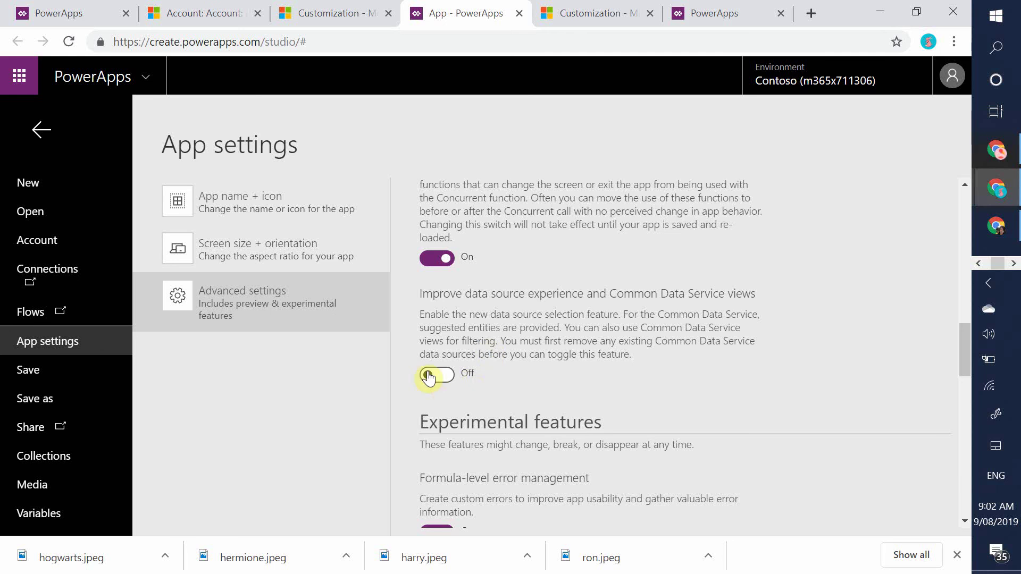
click(443, 377)
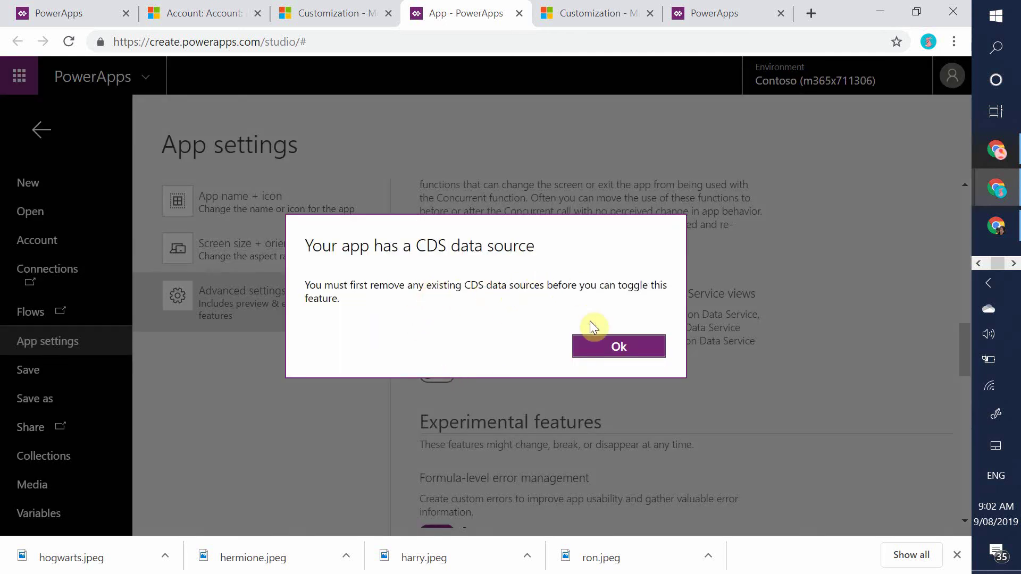
click(616, 346)
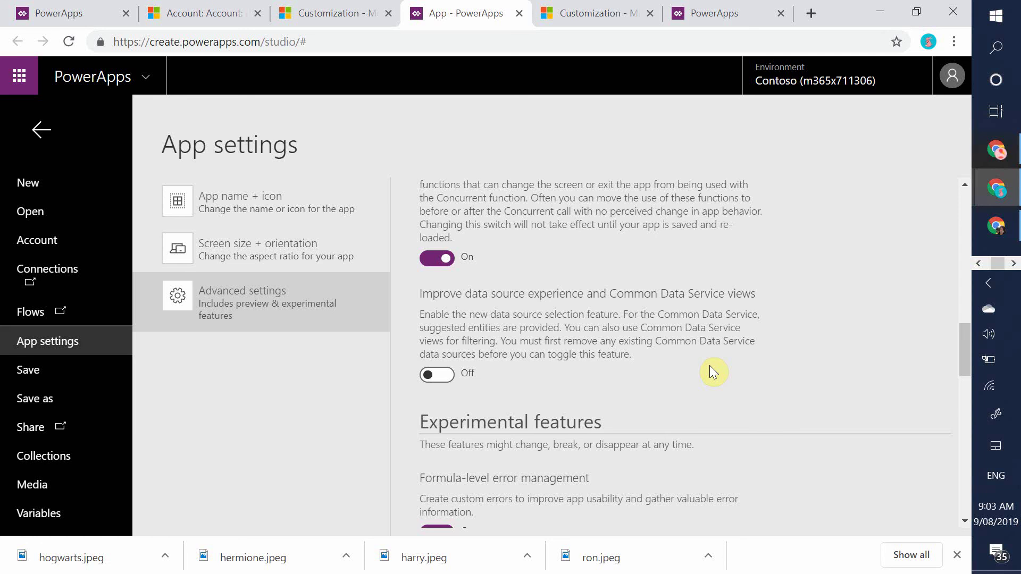
Enable Experimental performance improvements in the app's advanced settings.
scroll(540, 360, down, 2)
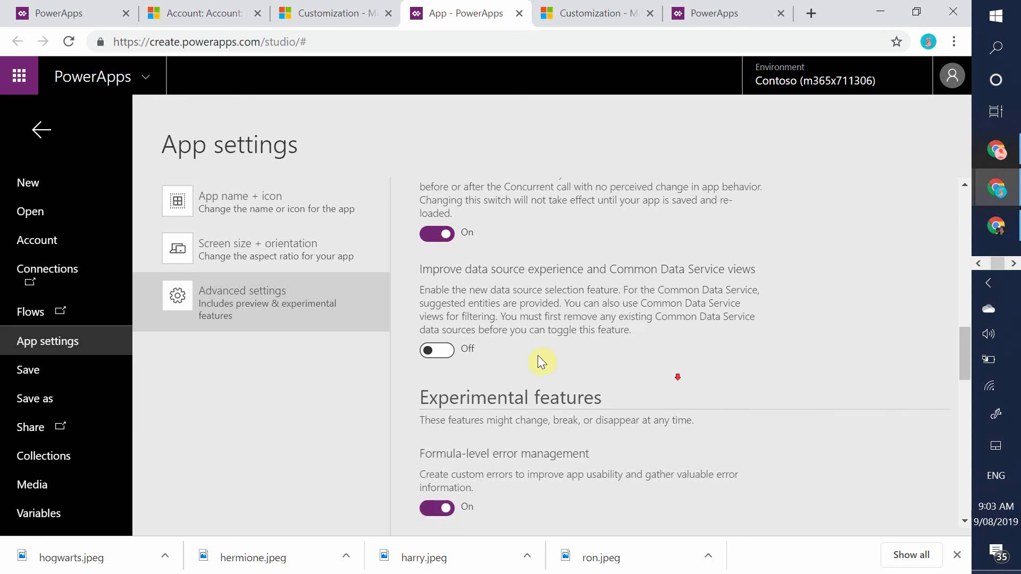
drag(967, 356, 962, 500)
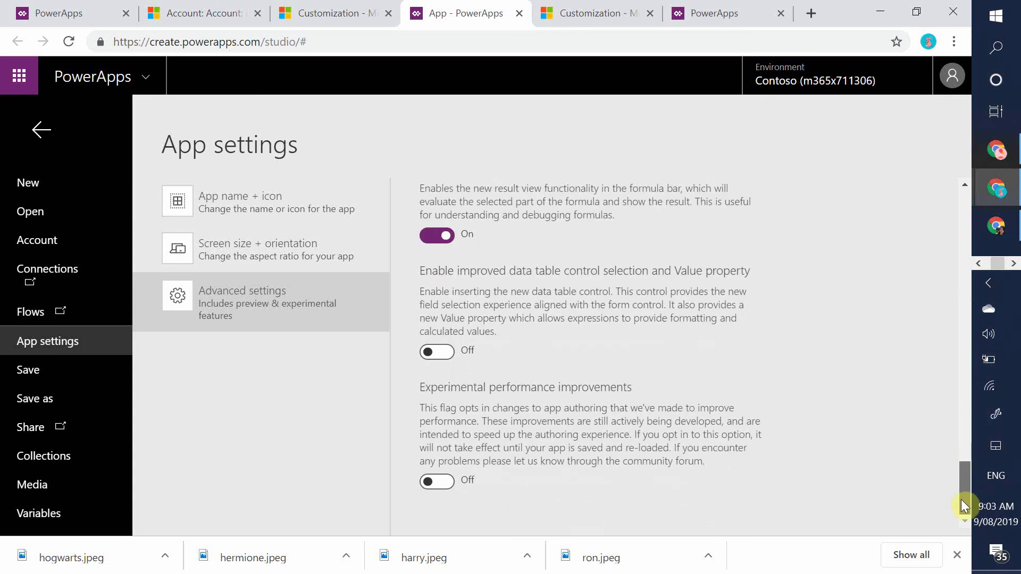
click(438, 481)
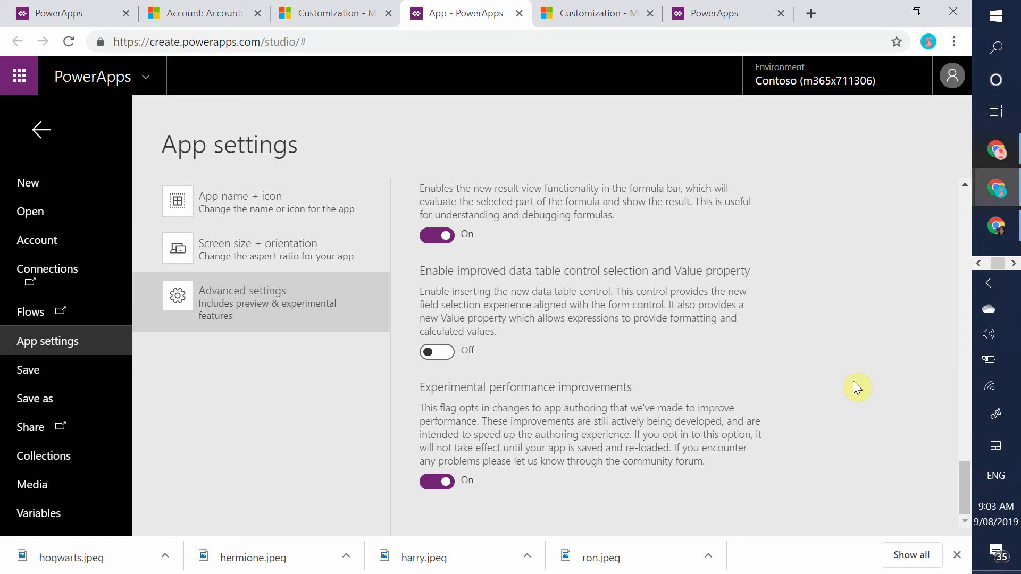
Rename the app as Account App in the app name and icon settings.
click(326, 212)
double_click(456, 227)
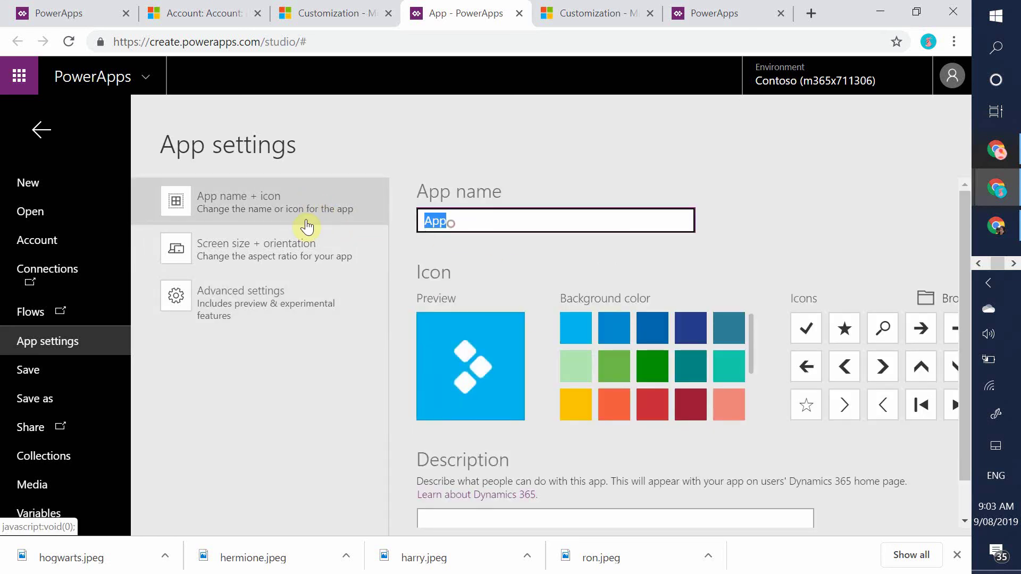
key(BackSpace)
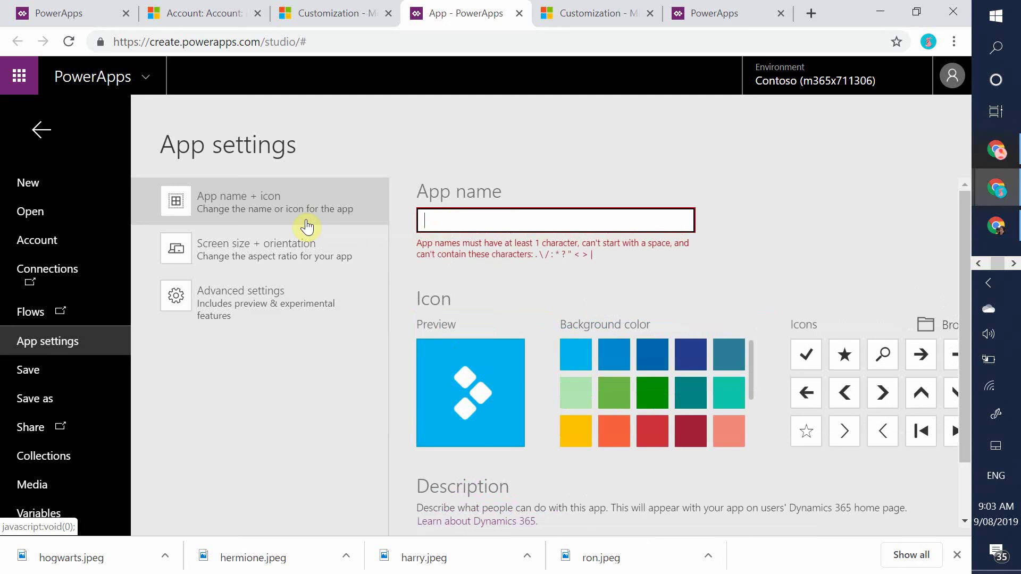
text(Cont)
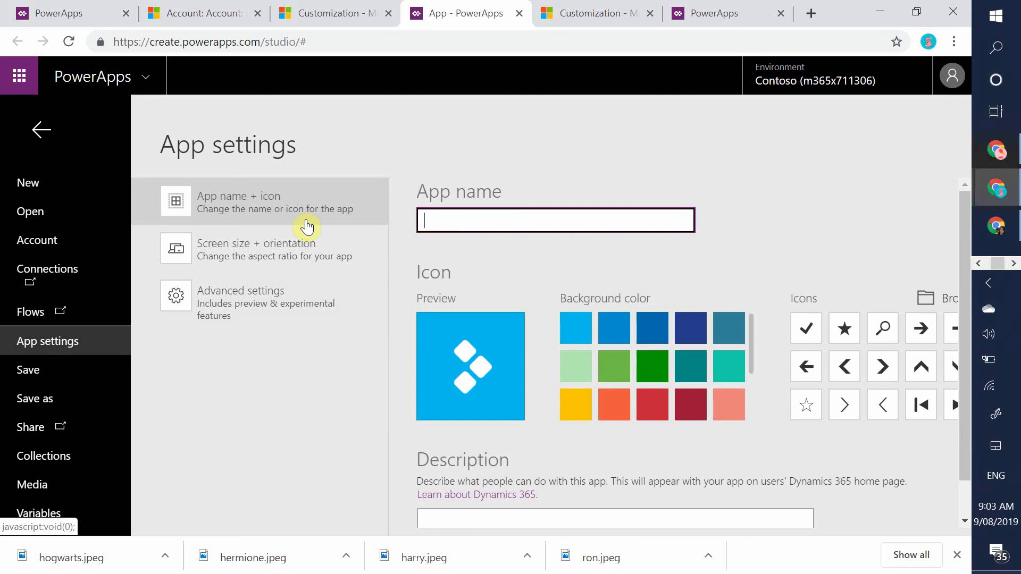
text(Account App)
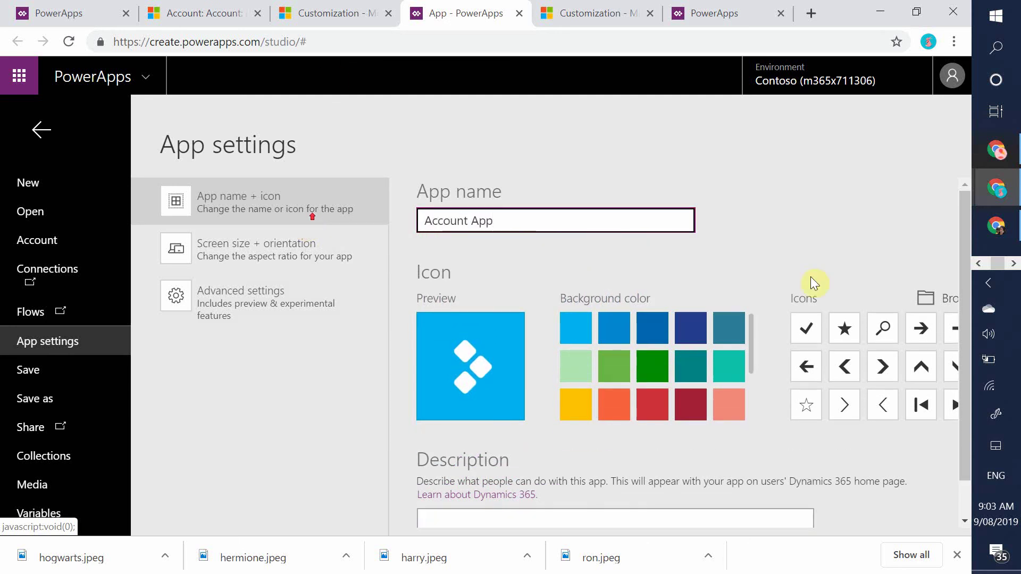
drag(964, 267, 972, 343)
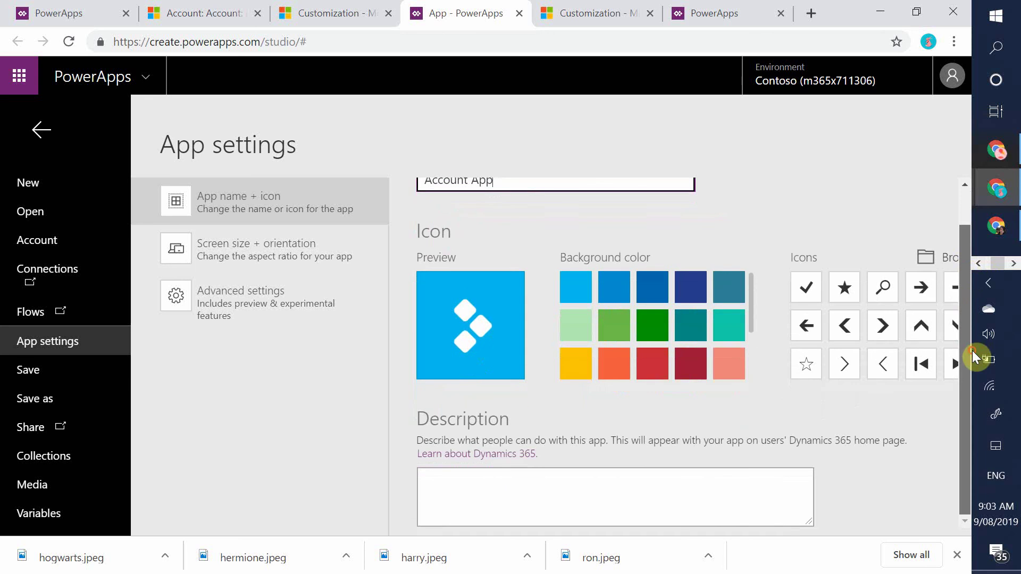
drag(964, 386, 967, 266)
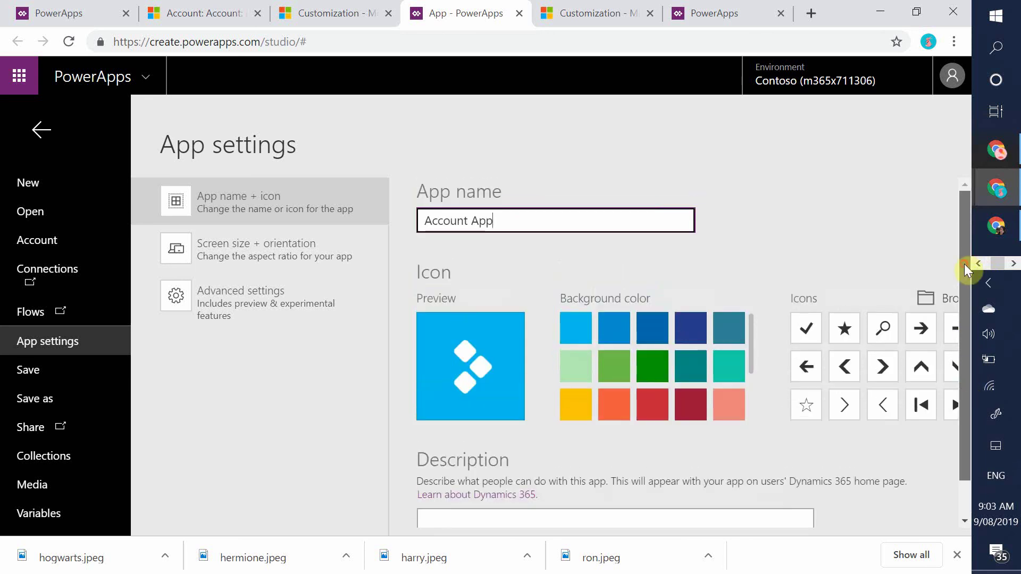
Save Account App to the cloud and return to the form editor.
click(34, 369)
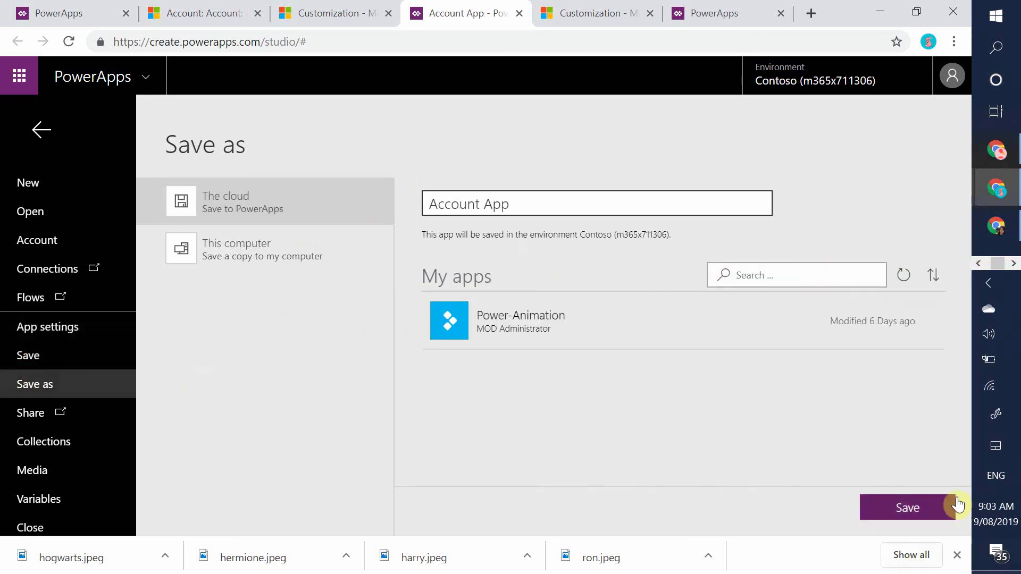
click(933, 514)
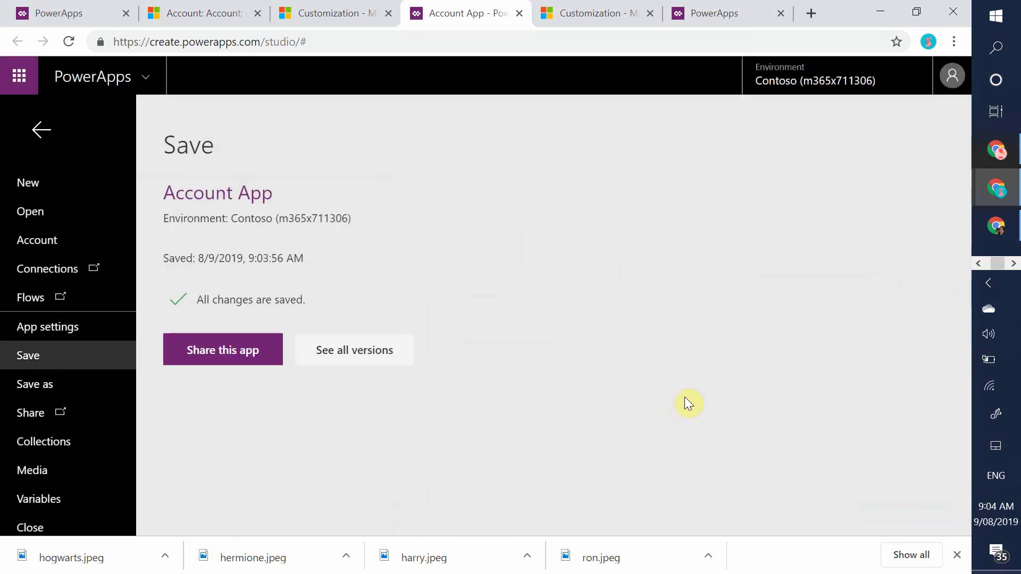
click(38, 132)
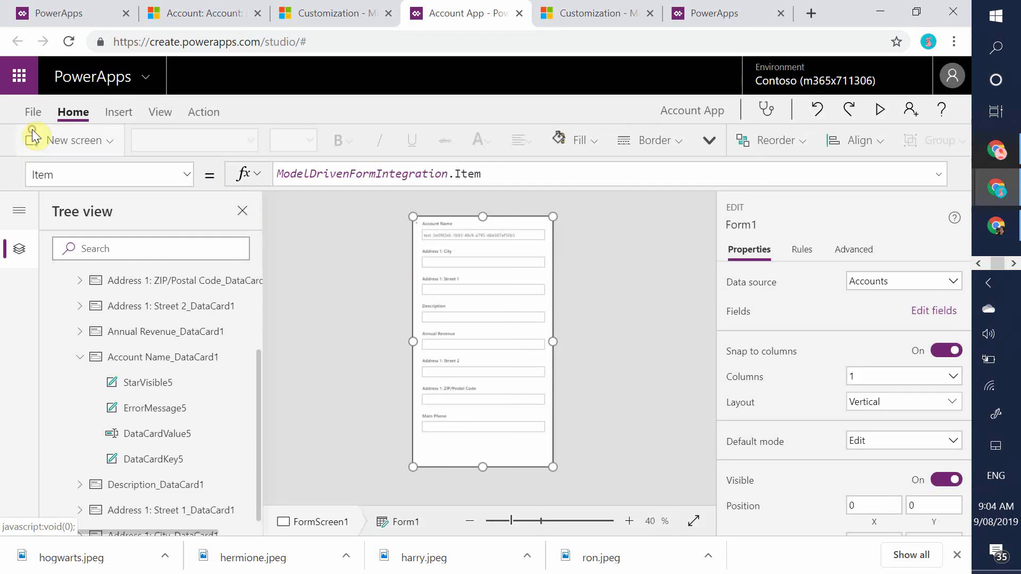
click(1008, 233)
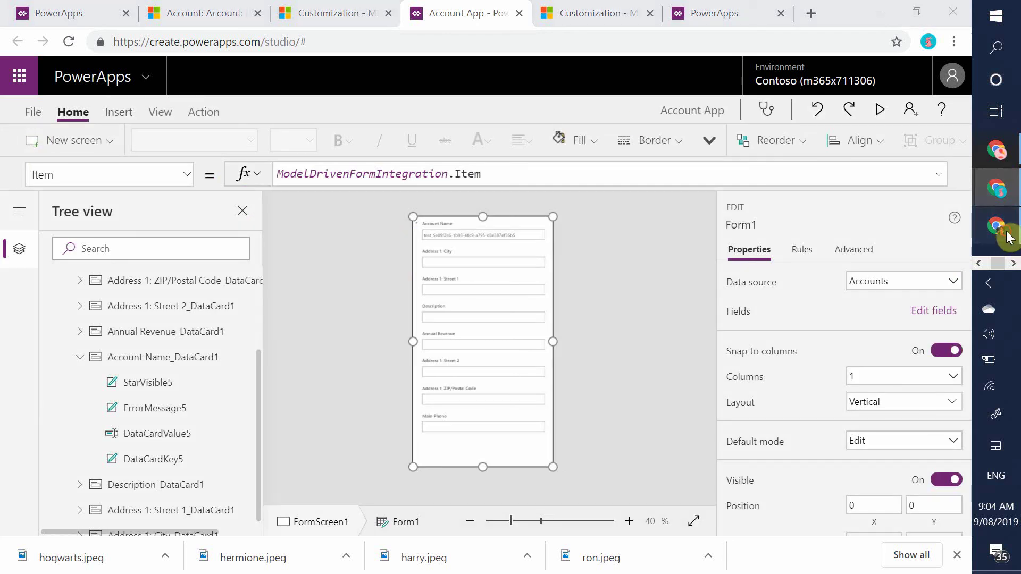
Hide the Account Name field's label on the Account form and apply the field properties.
click(1010, 230)
mouse_move(996, 187)
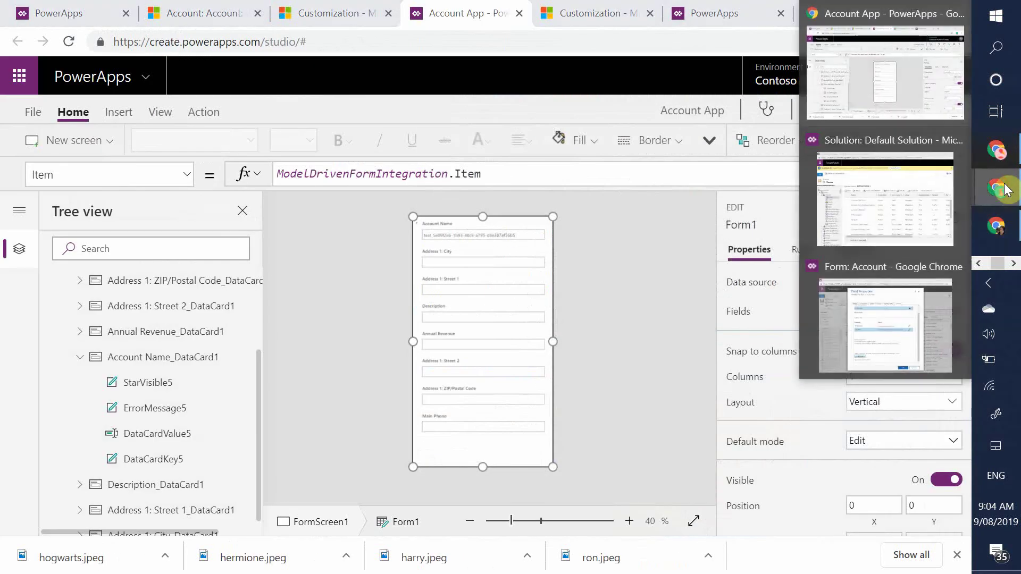
click(898, 354)
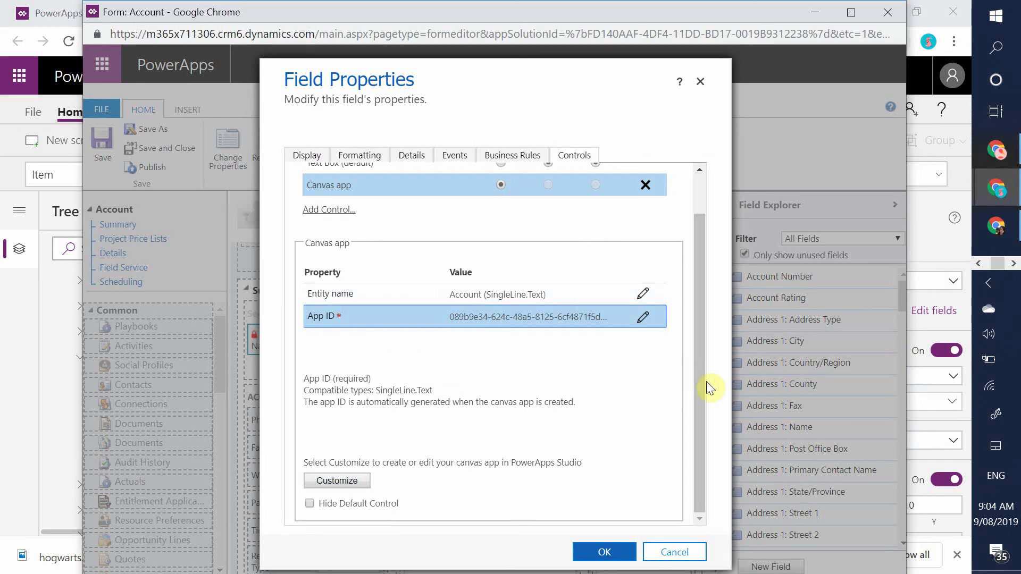
drag(701, 388, 698, 333)
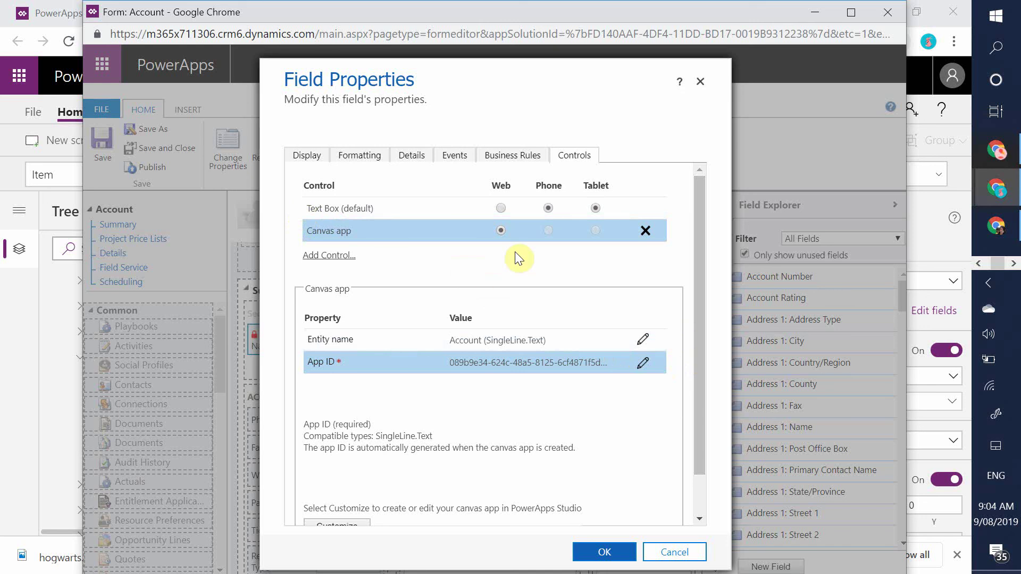
click(307, 155)
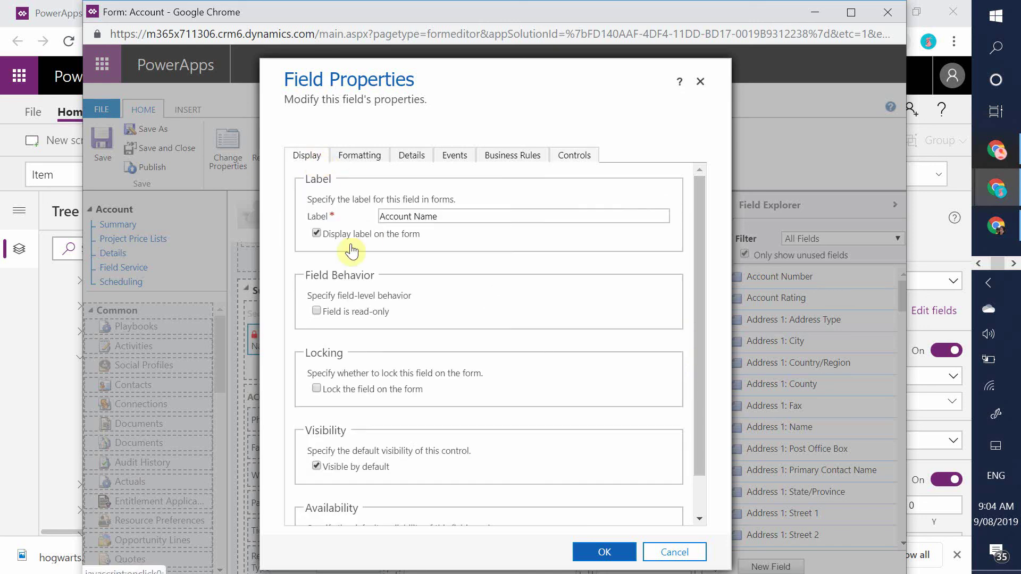
click(317, 233)
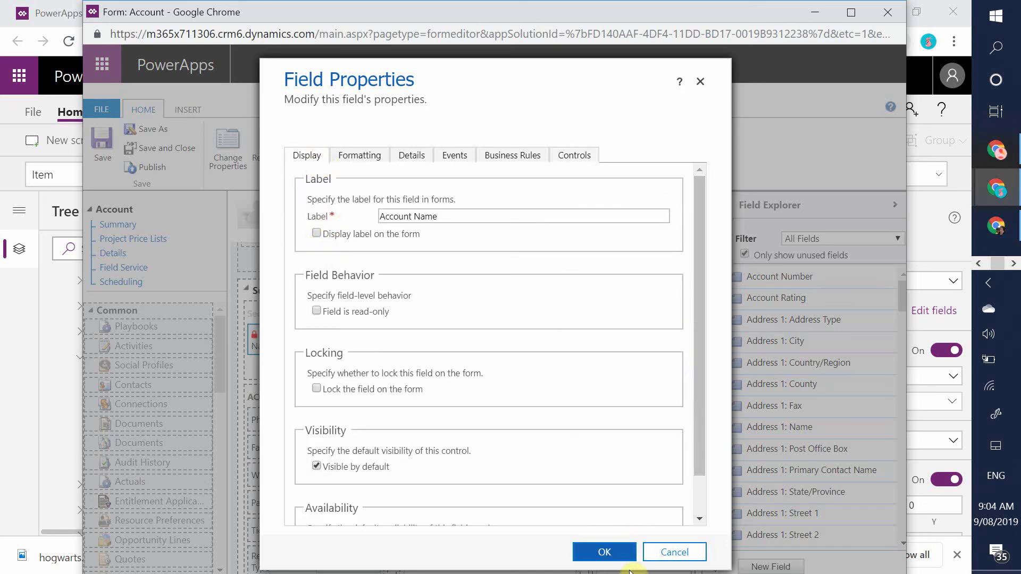
click(605, 553)
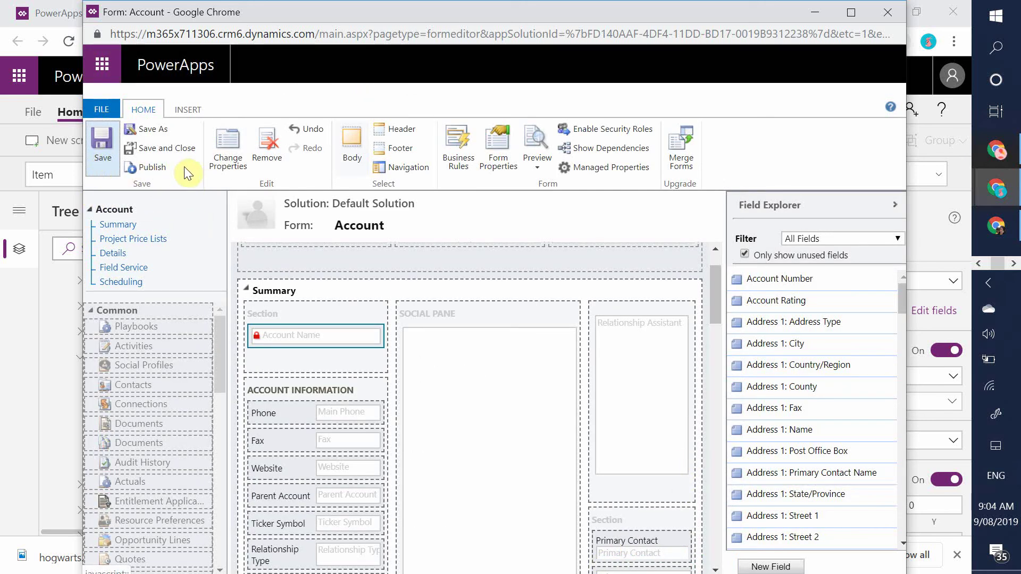
Save and publish the Account form with the hidden field label.
click(157, 167)
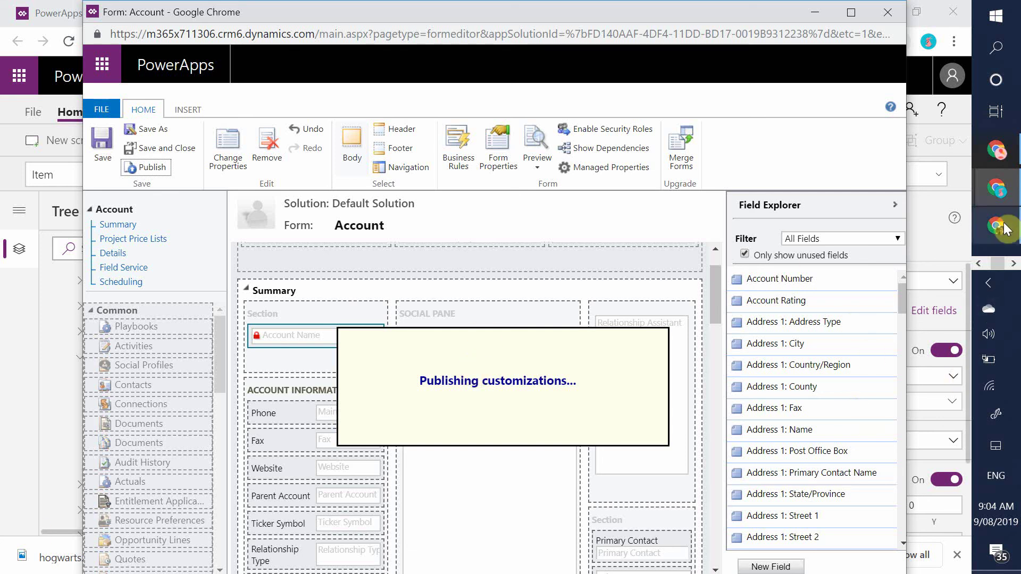
mouse_move(1007, 205)
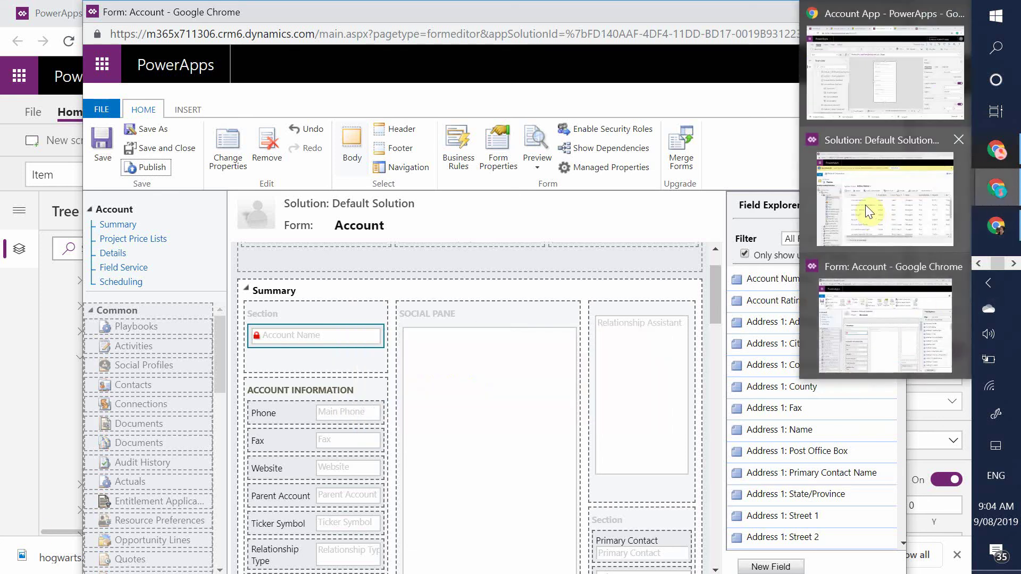
mouse_move(879, 151)
click(885, 325)
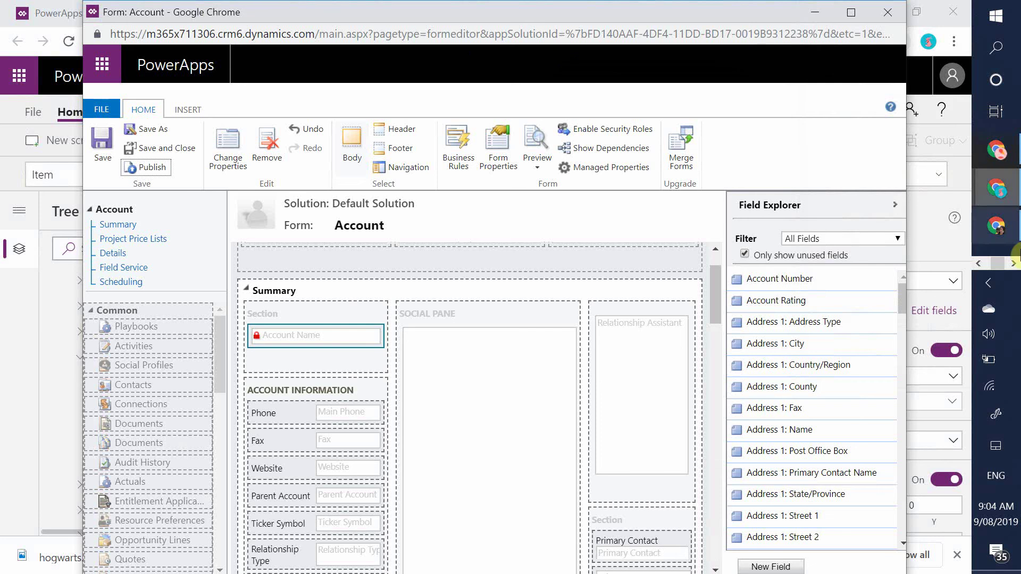
Switch to Account App in PowerApps Studio and remove the Annual Revenue field from Form1.
mouse_move(990, 186)
click(915, 107)
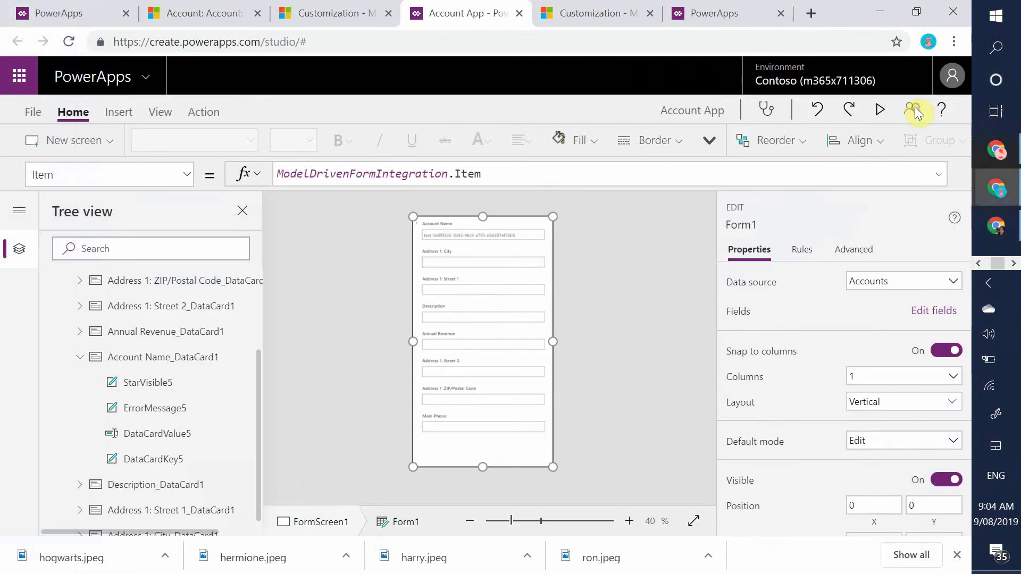
click(500, 291)
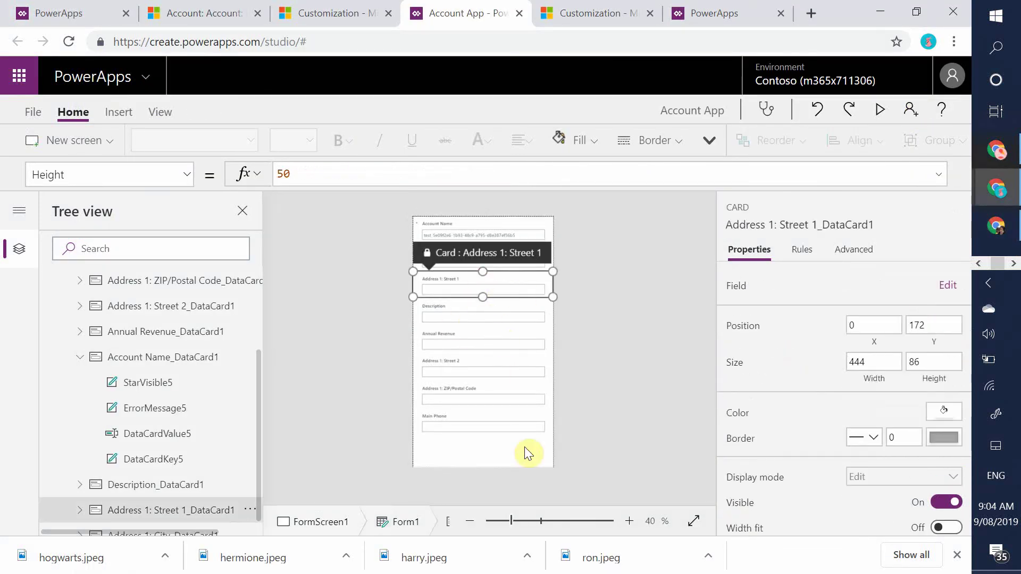
click(503, 446)
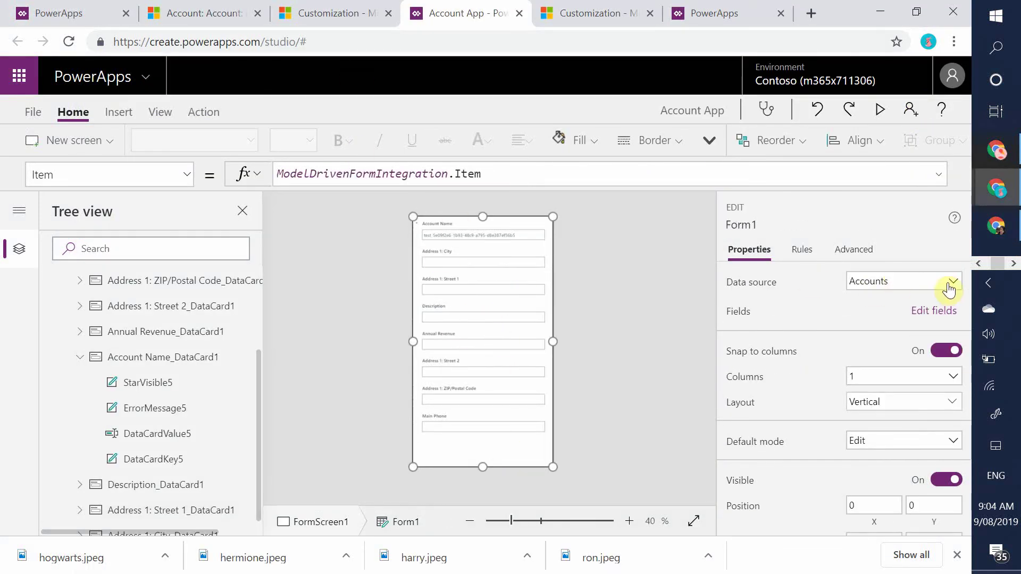
click(943, 313)
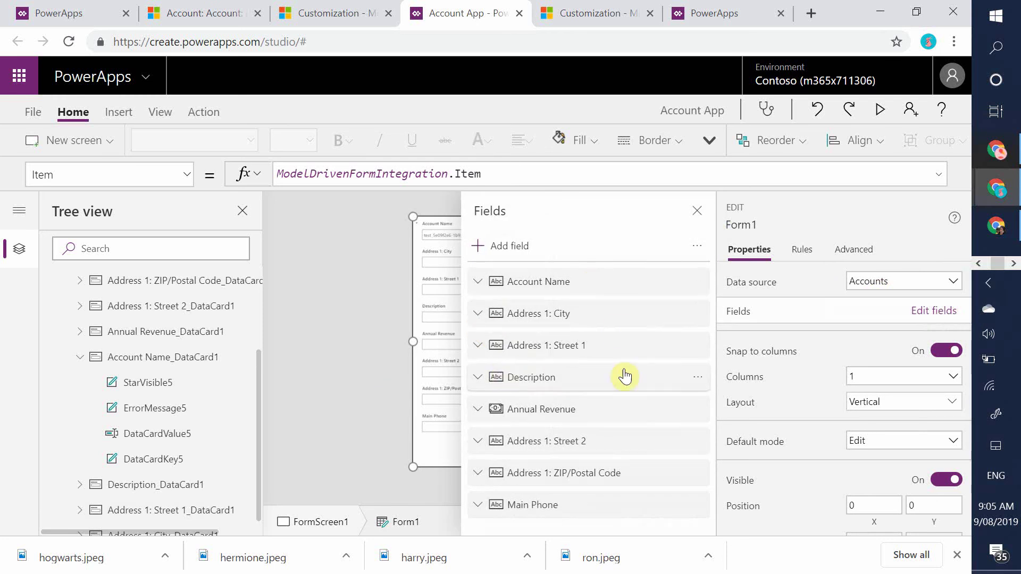
click(684, 412)
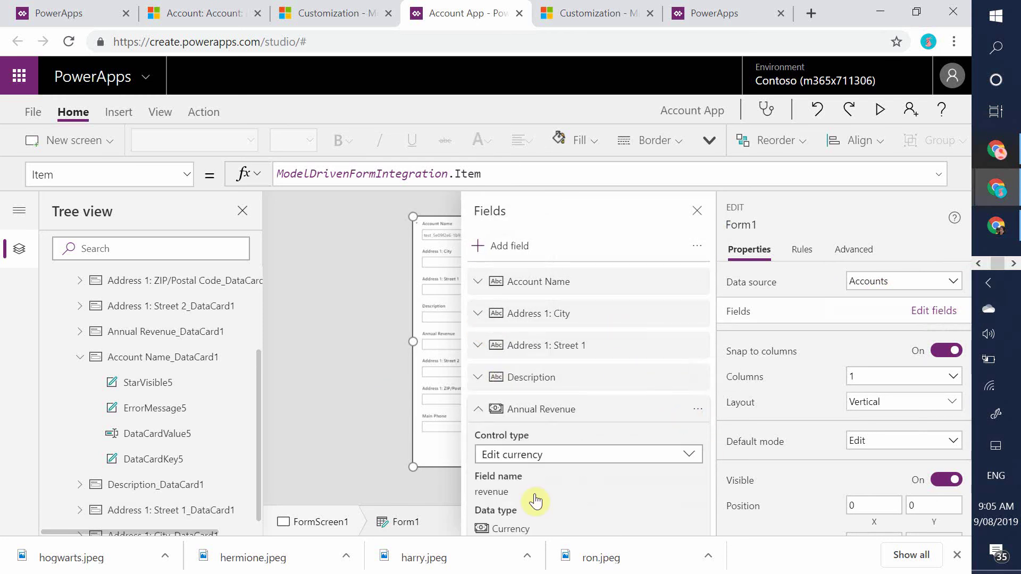
click(697, 409)
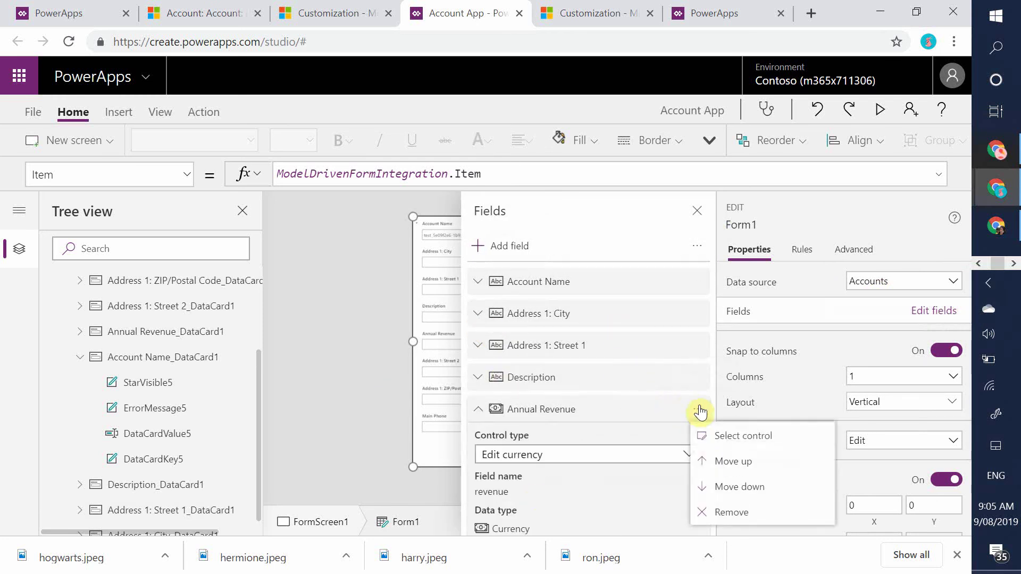
click(726, 511)
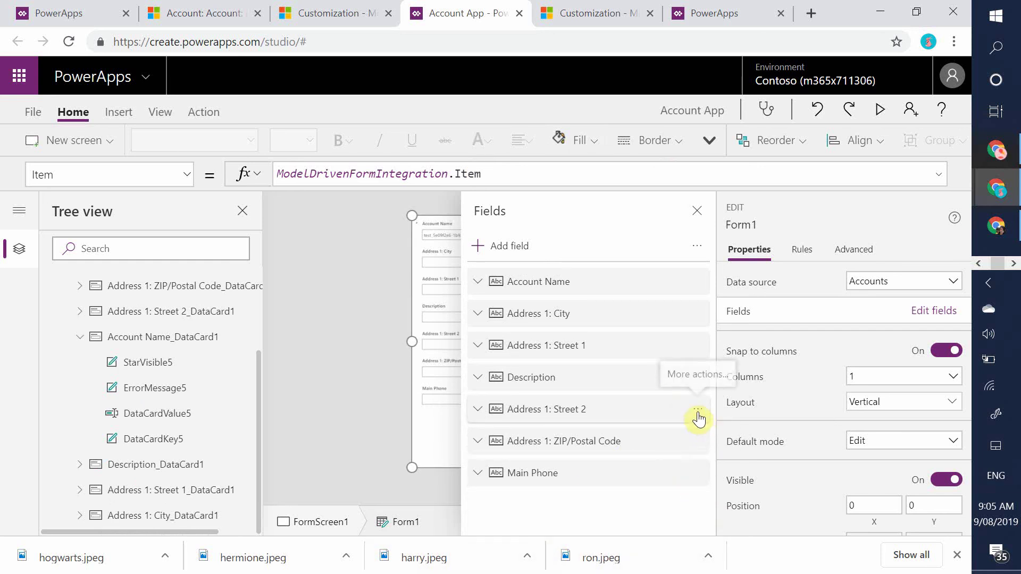
Move the Address 1: Street 2 and Address 1: ZIP/Postal Code fields above Description in Form1.
click(696, 414)
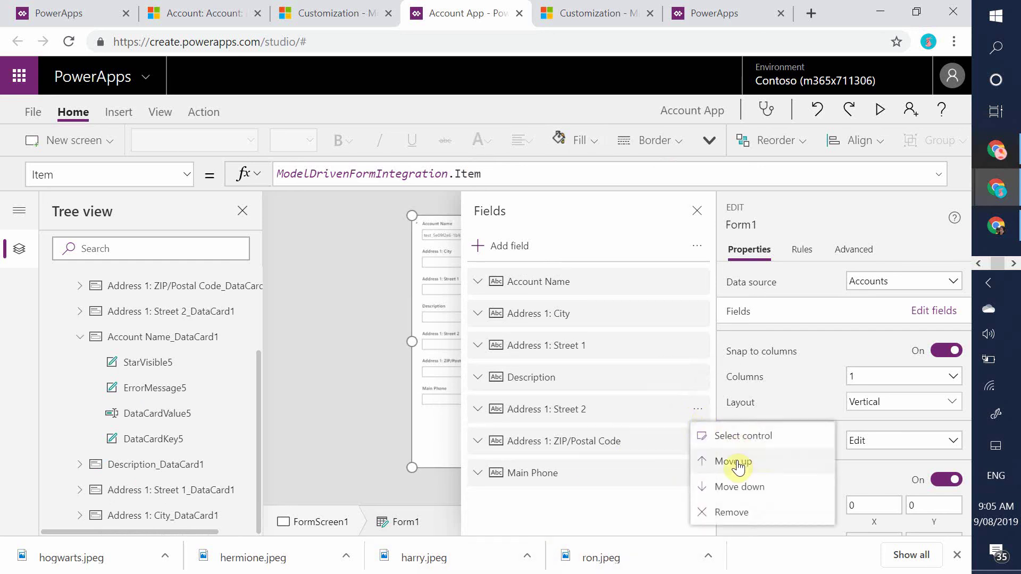
click(736, 462)
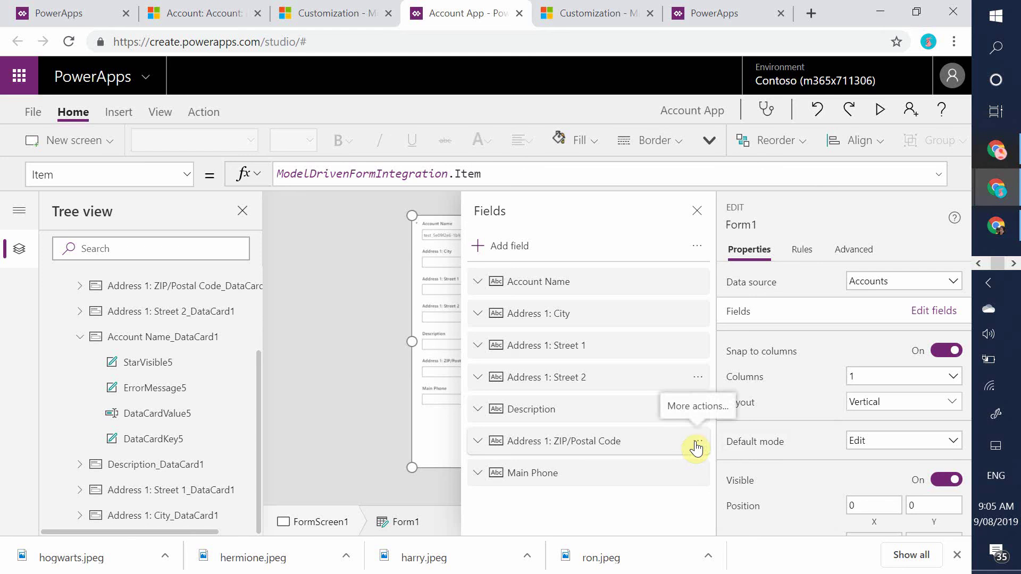
click(696, 442)
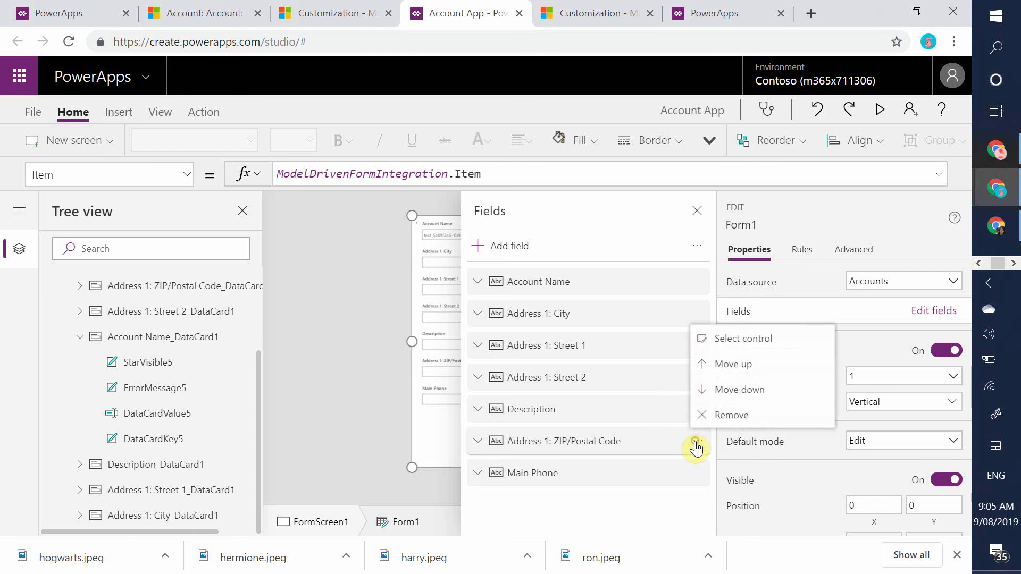
click(738, 365)
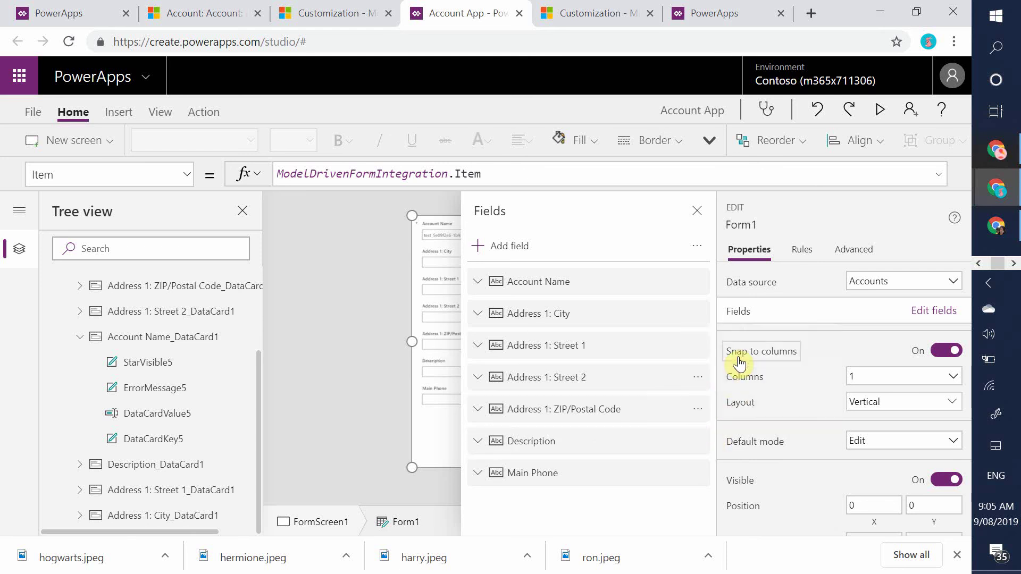
Move the Main Phone field above Description in Form1 and close the field list.
click(699, 476)
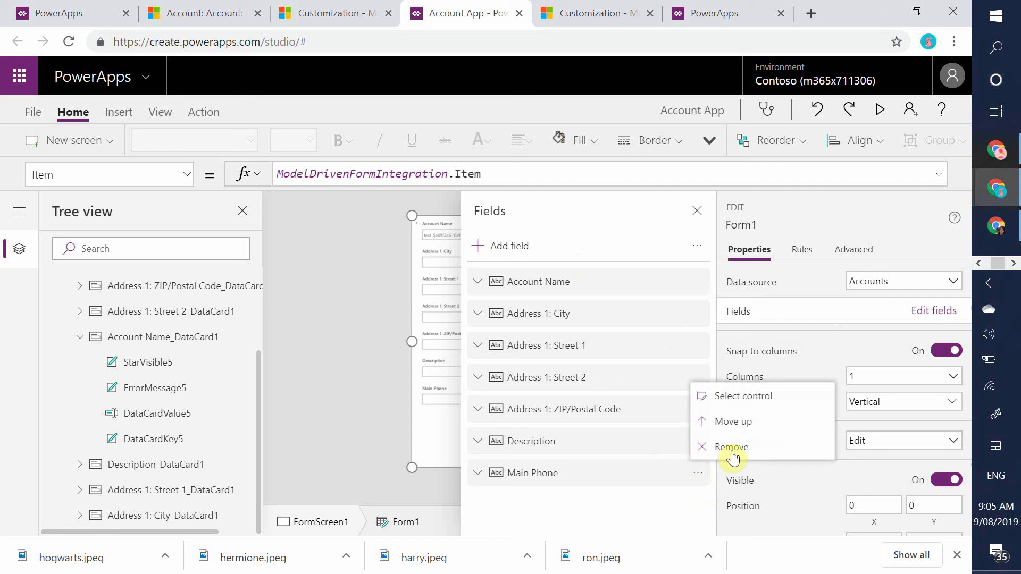
click(725, 420)
click(695, 474)
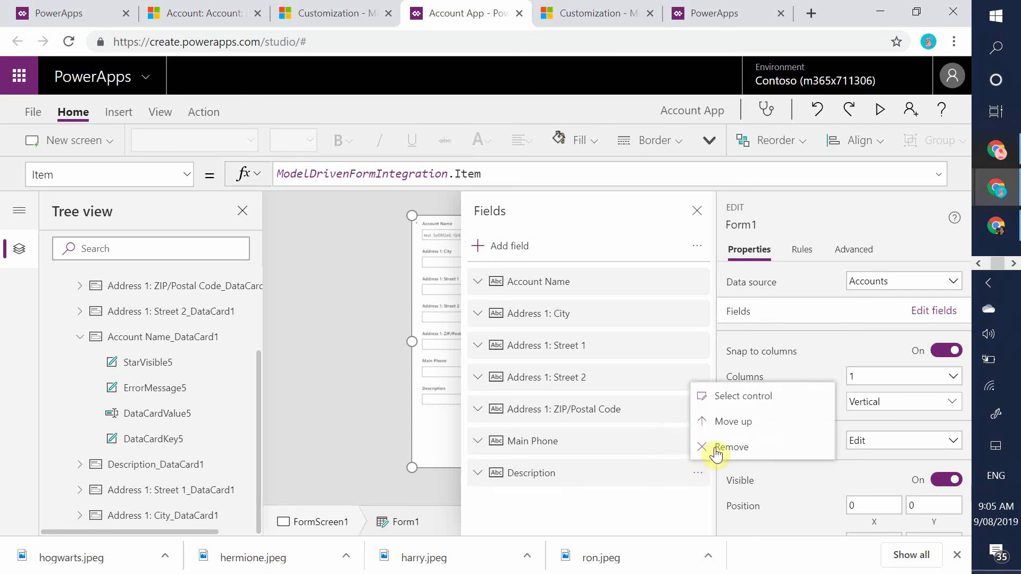
click(720, 420)
click(699, 476)
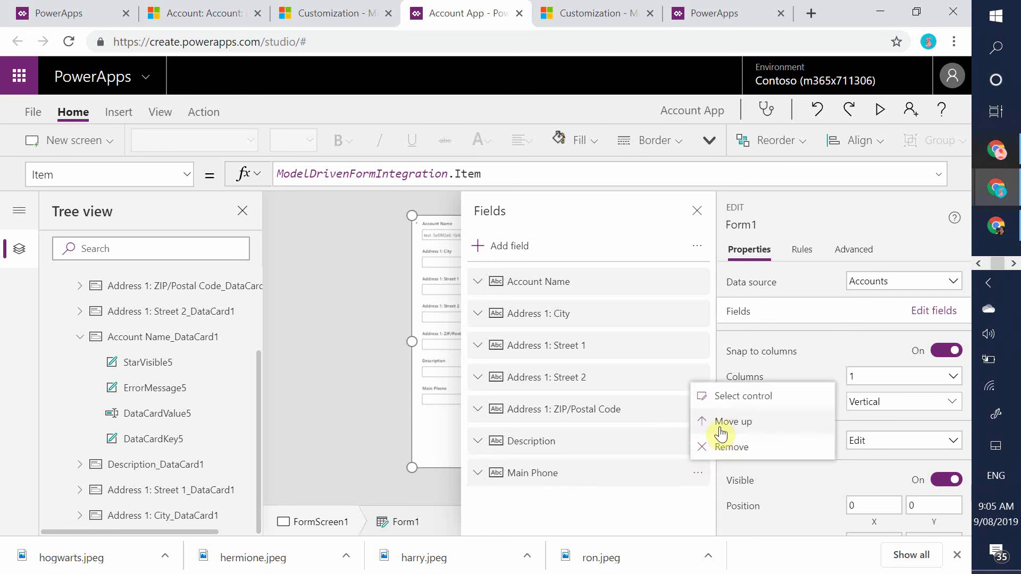
click(721, 419)
click(699, 476)
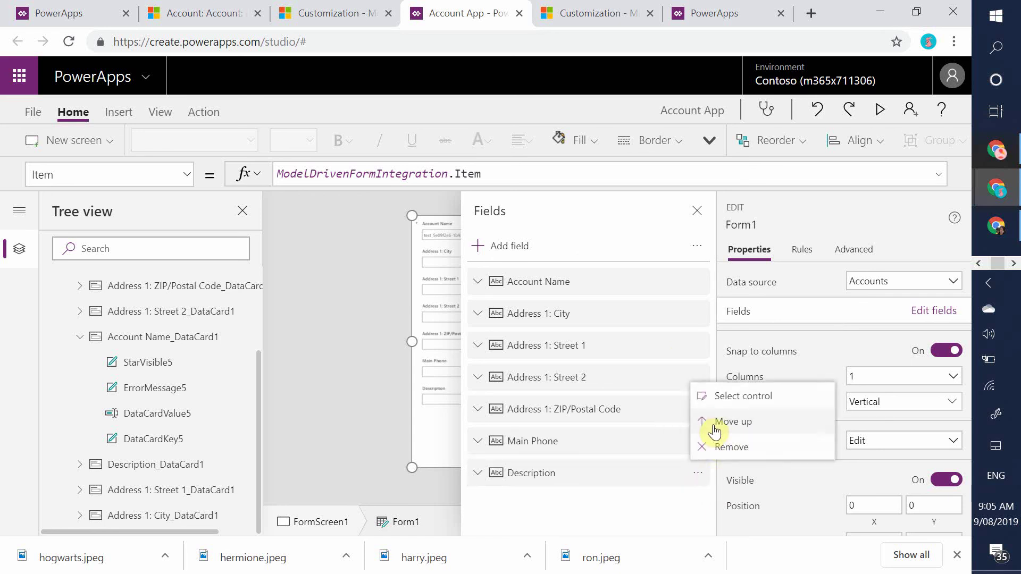
click(640, 445)
click(698, 441)
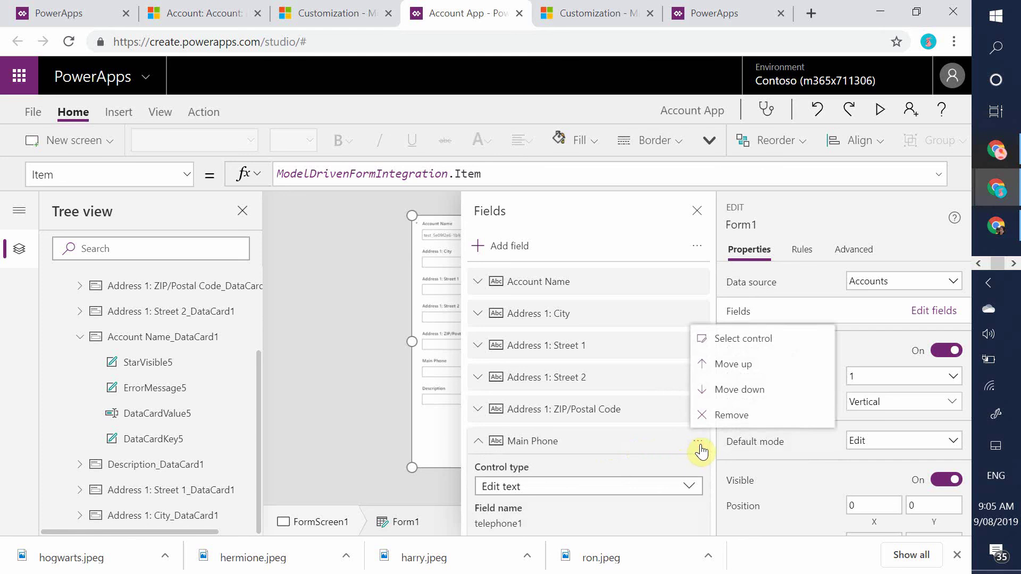
click(409, 497)
scroll(643, 367, down, 2)
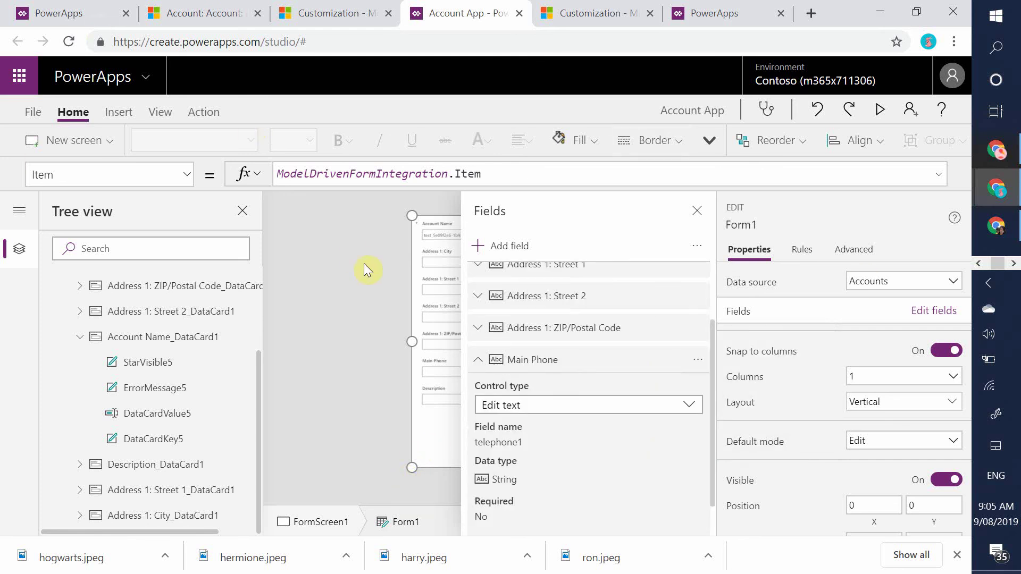
click(694, 212)
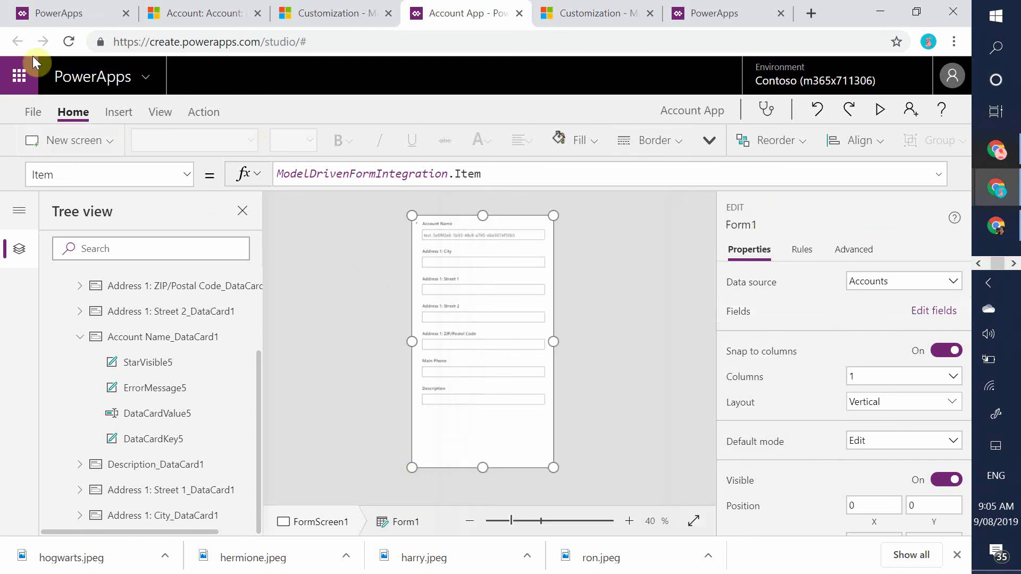
Save Account App and publish this version.
click(32, 117)
click(239, 291)
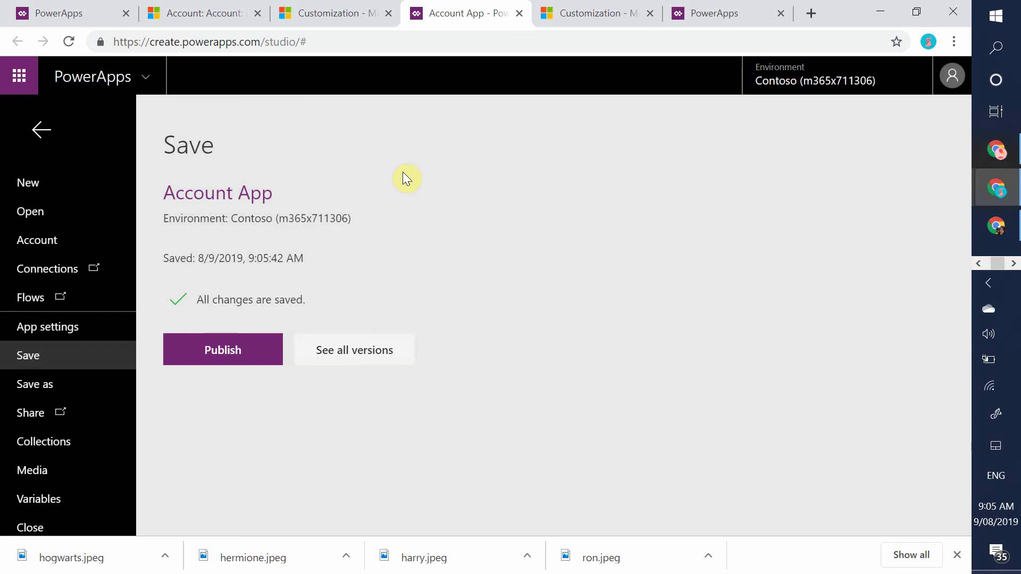
click(234, 352)
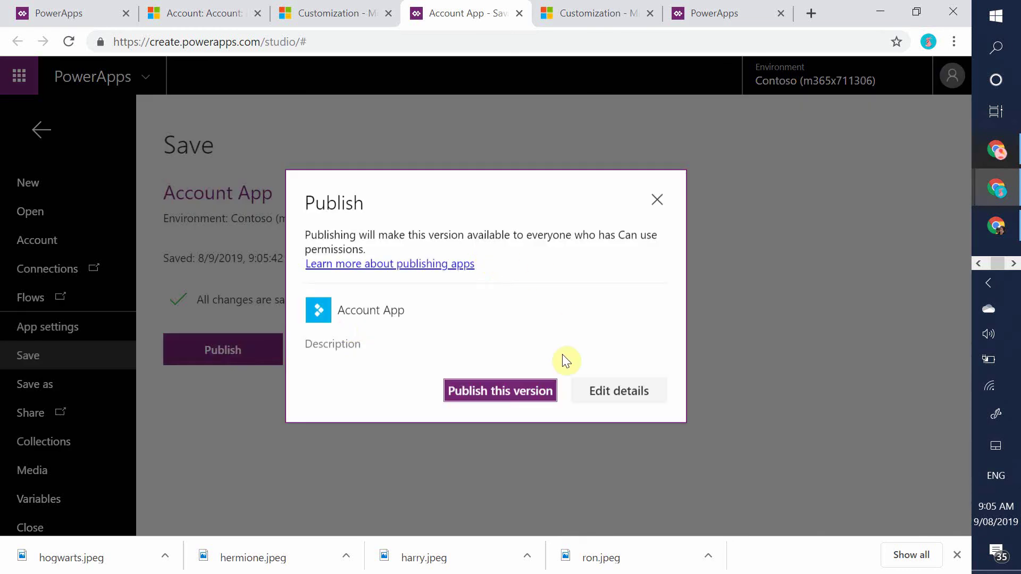
click(538, 395)
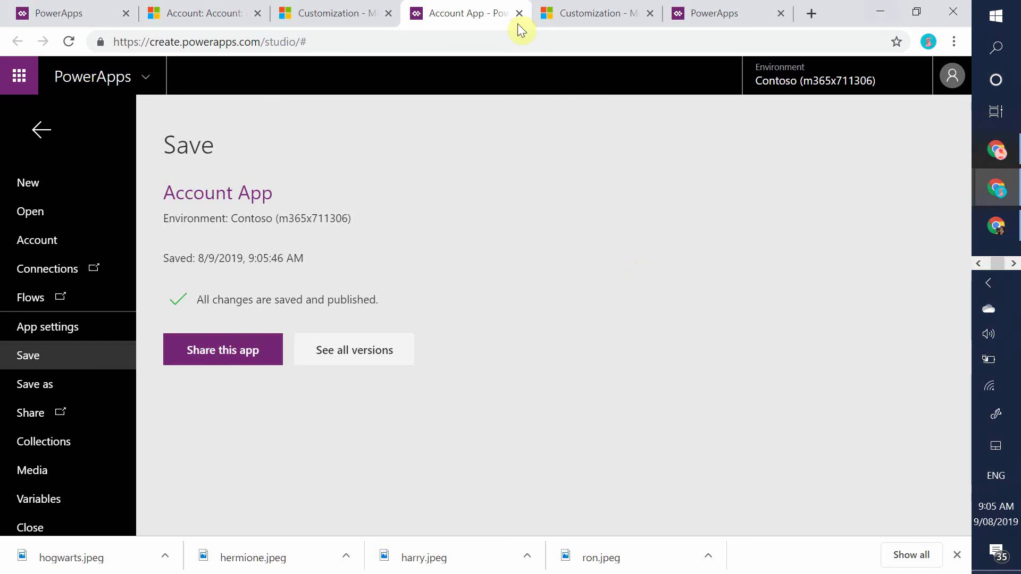
Save and publish the Account form again, and switch to the Hogwarts account record in Dynamics 365 Sales Hub.
mouse_move(997, 188)
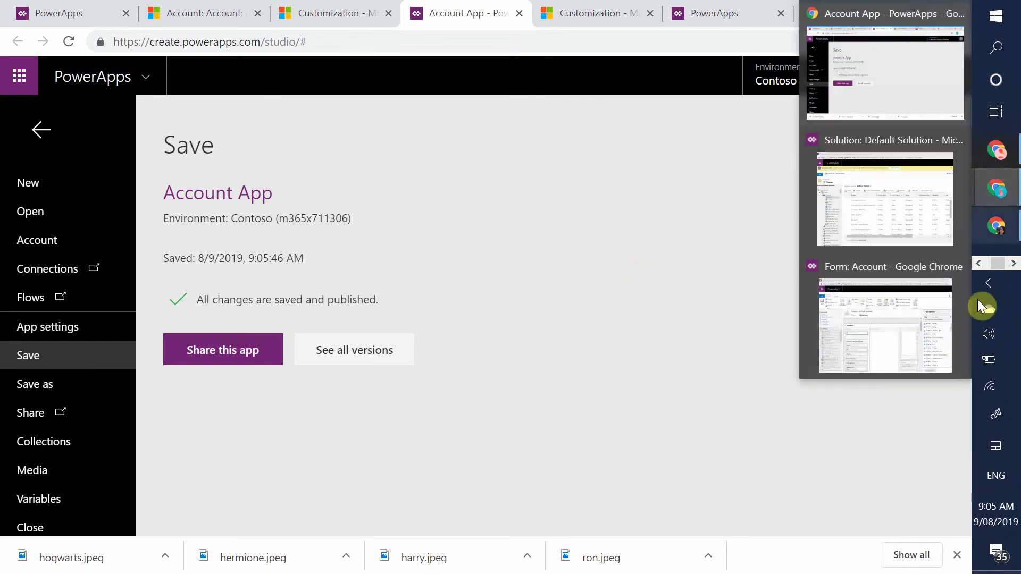
click(904, 309)
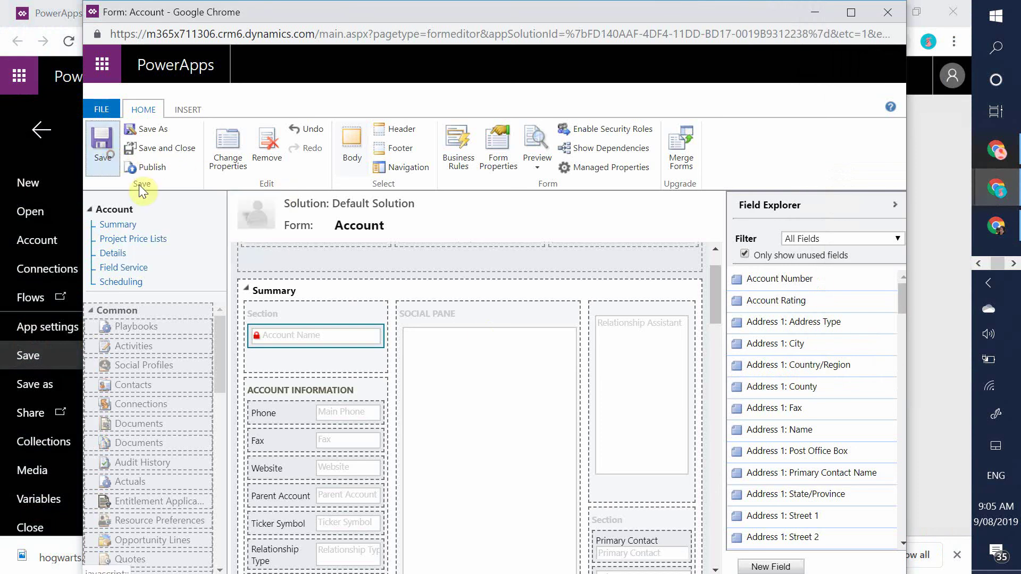
click(147, 167)
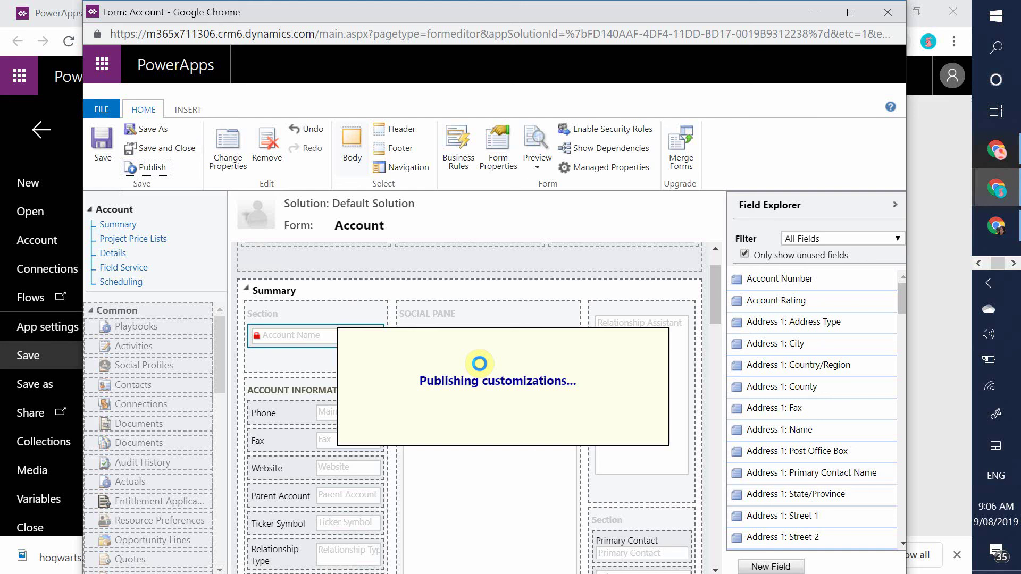
click(817, 11)
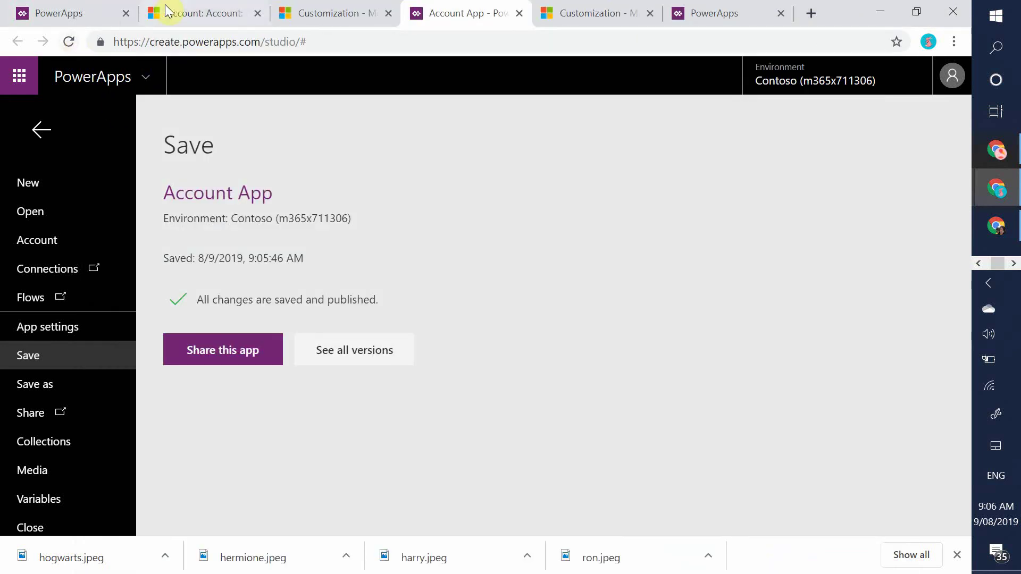
click(200, 7)
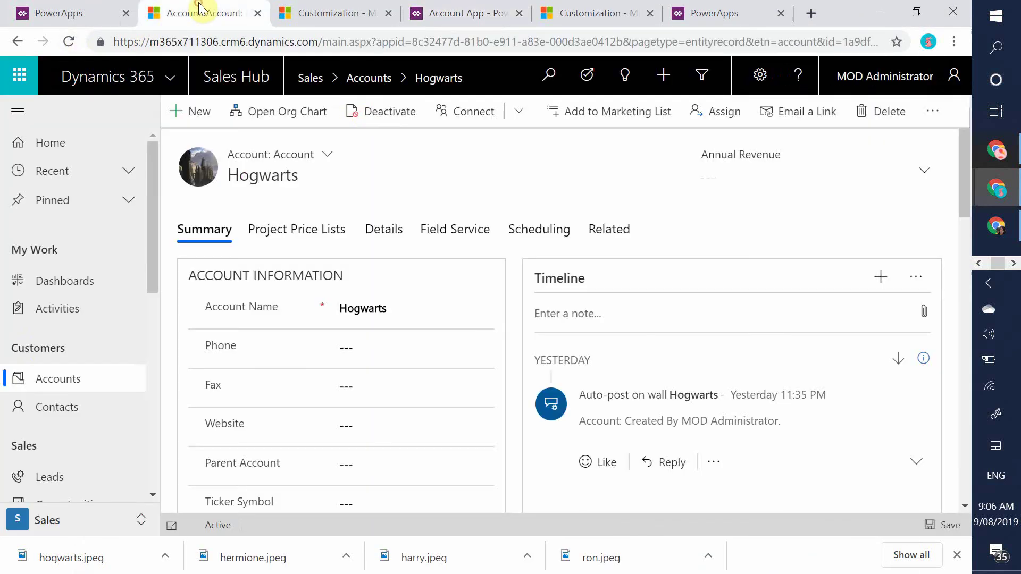
Reopen the Hogwarts record from the Accounts list and examine the fields of the embedded canvas app in its Summary.
click(47, 376)
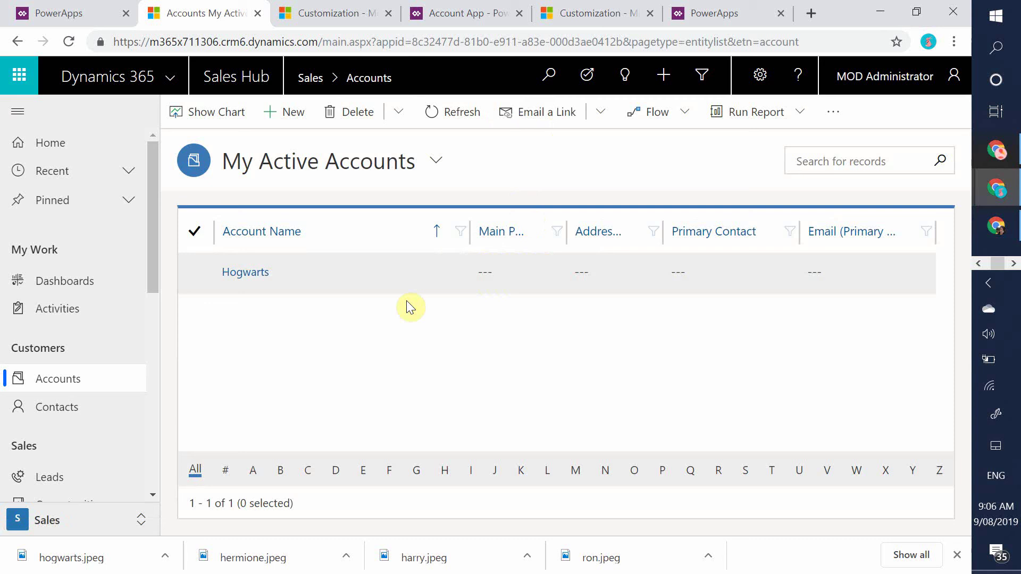
click(249, 274)
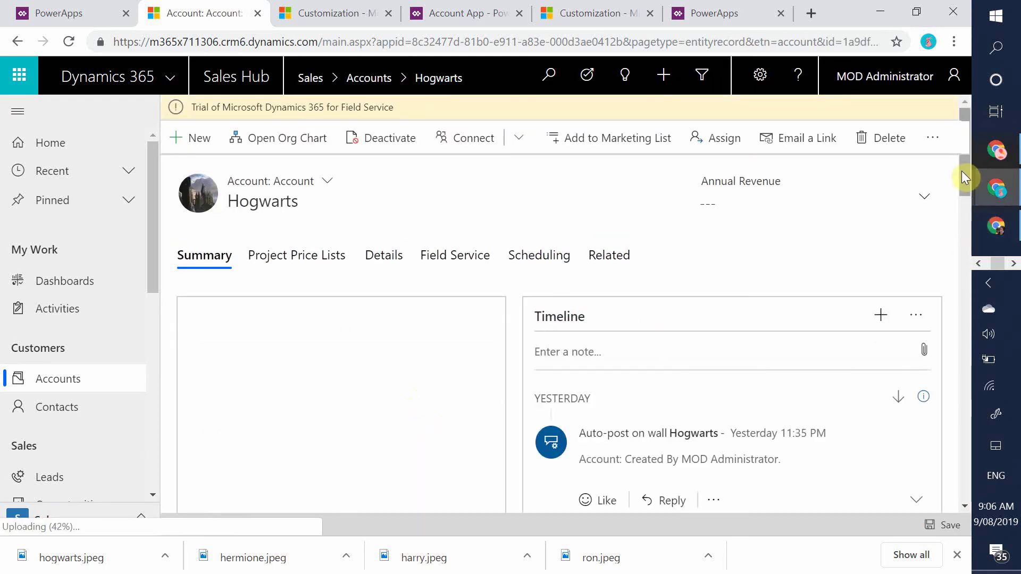
drag(964, 171, 965, 203)
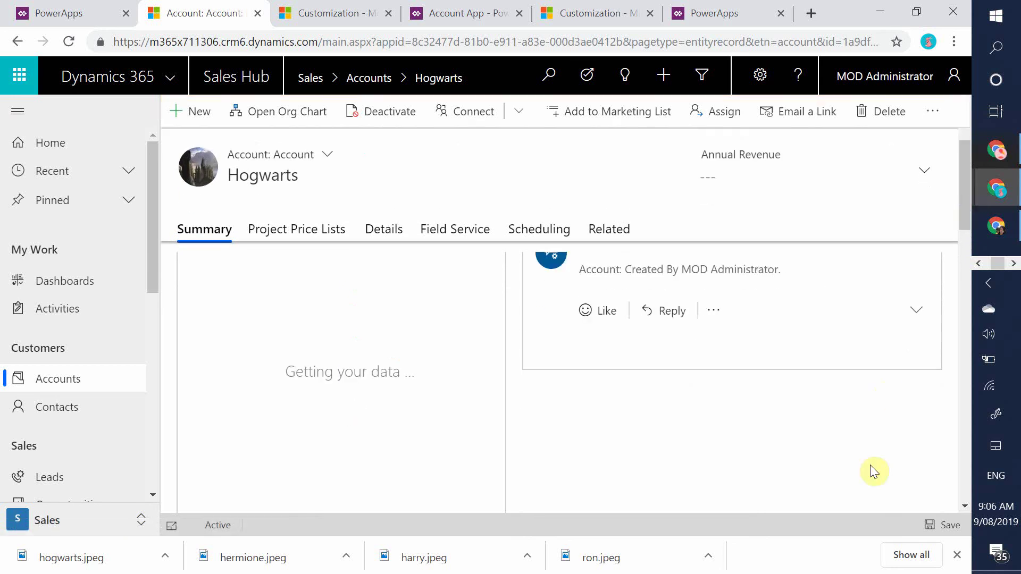
drag(967, 198, 957, 174)
scroll(293, 333, down, 1)
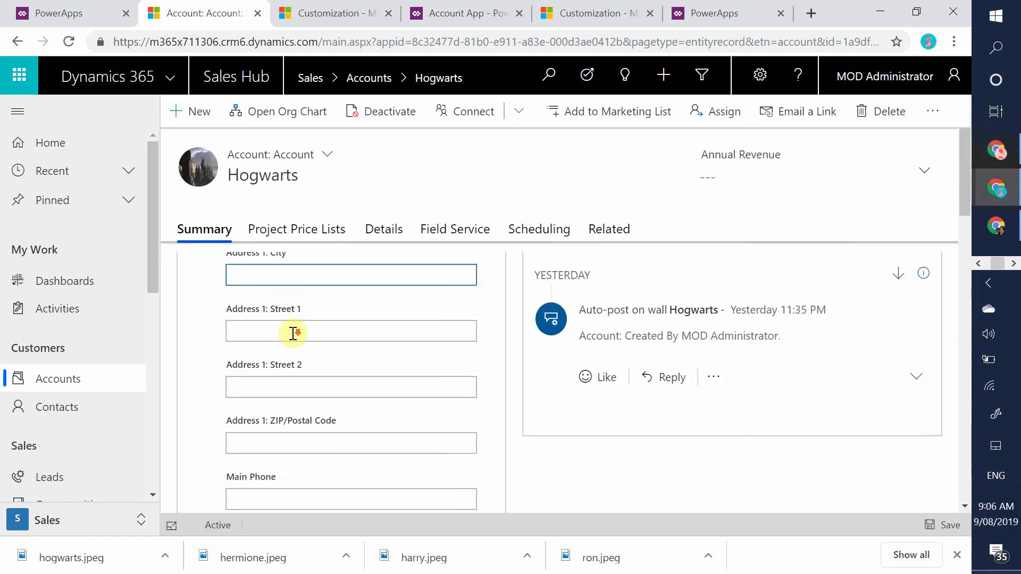
scroll(293, 333, down, 5)
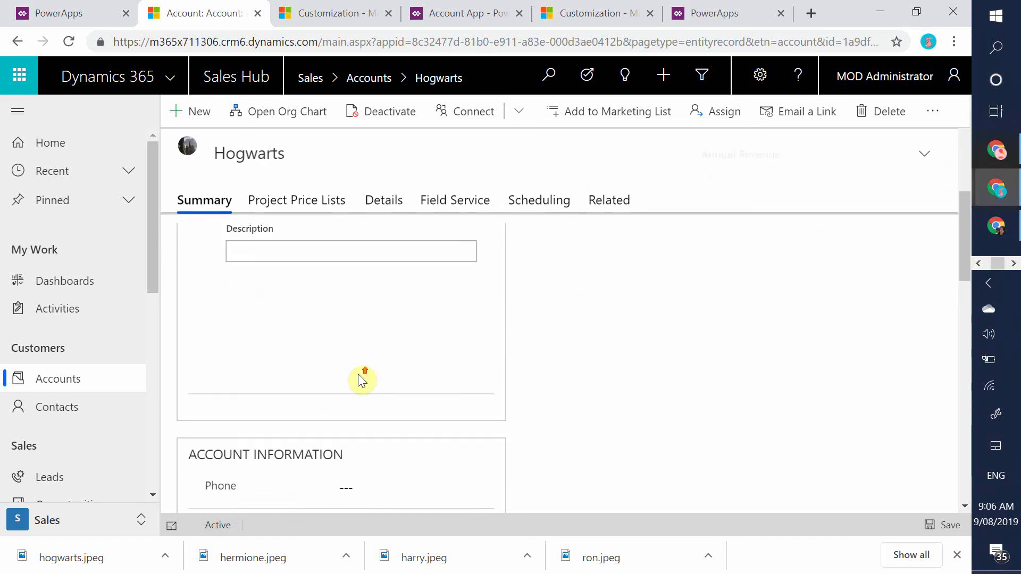
scroll(359, 374, up, 6)
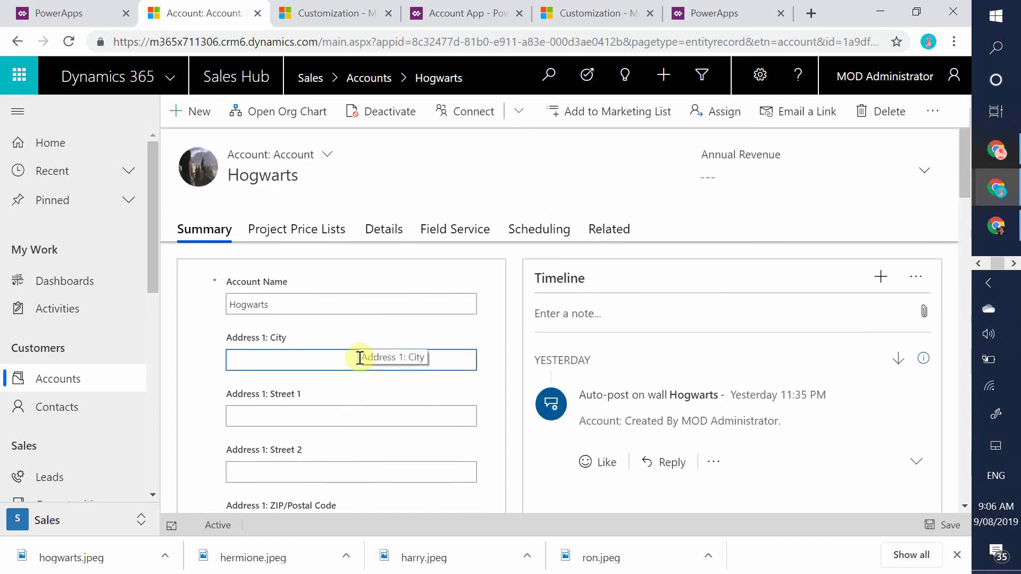